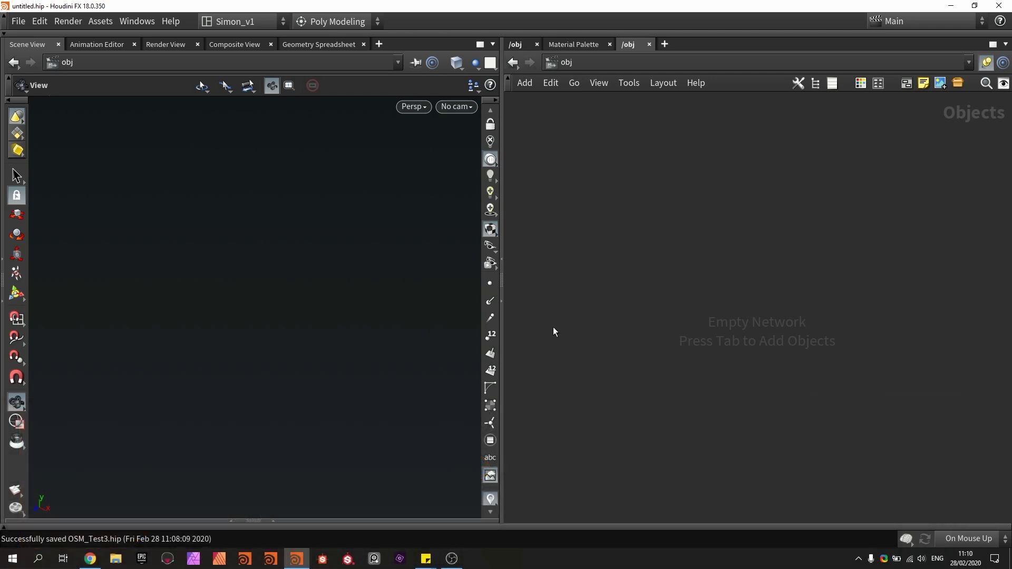
Step: Pan and zoom the OpenStreetMap Cycle Map to street level around Monarch Park and Coxwell Avenue
left_click(90, 558)
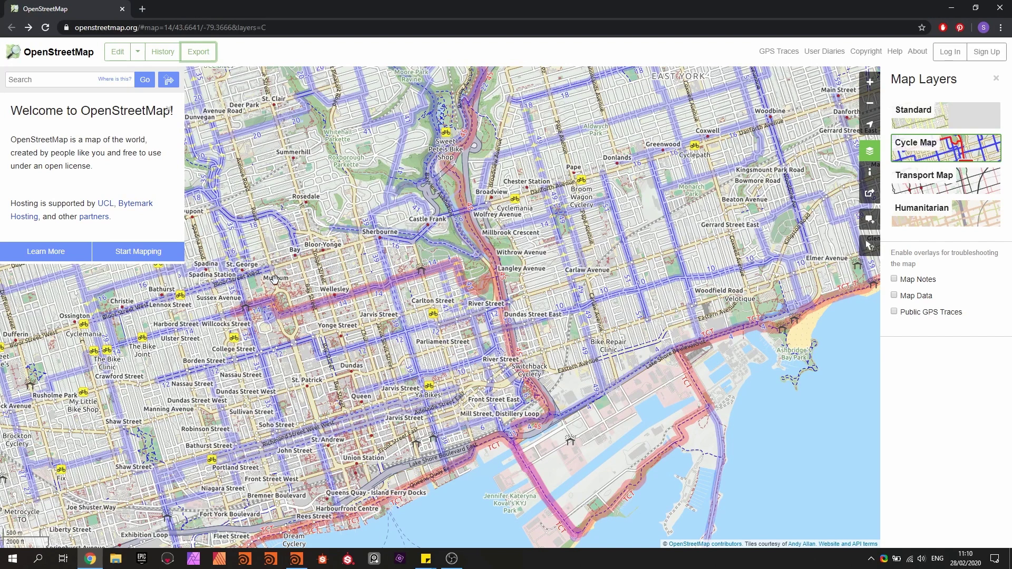
left_click_drag(622, 355, 570, 377)
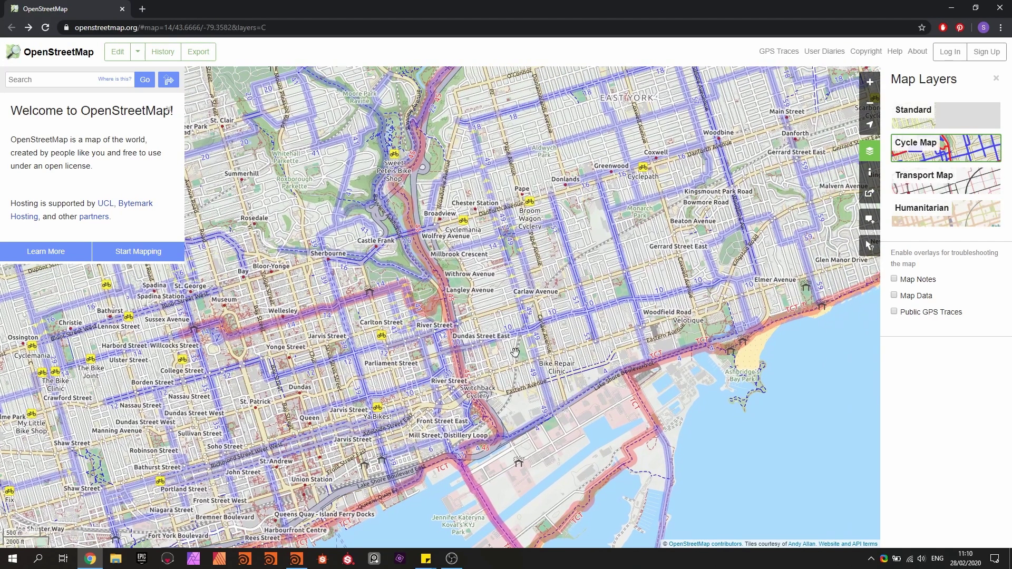
left_click_drag(620, 274, 519, 390)
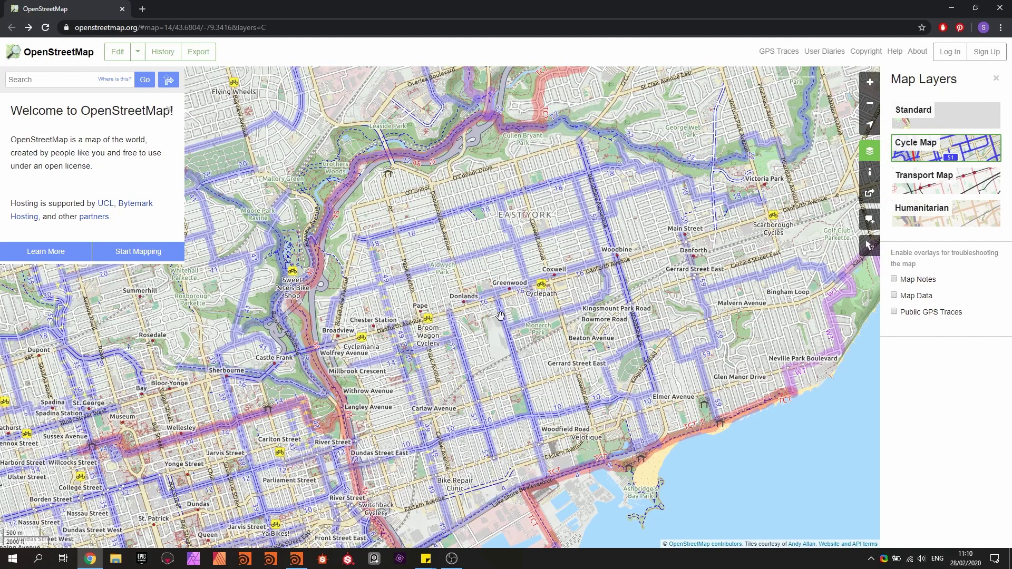
scroll(532, 361, "up", 2)
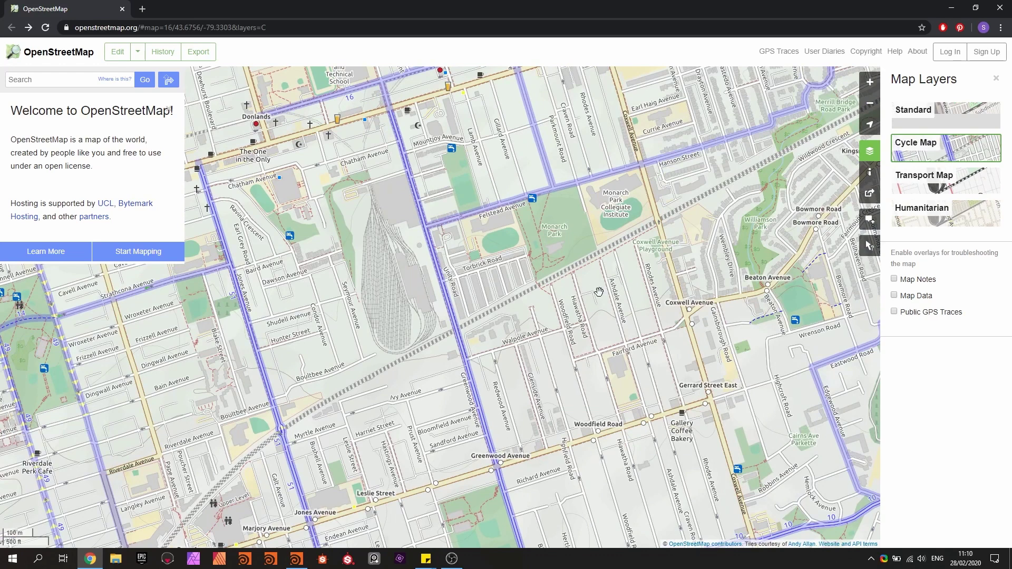
left_click_drag(599, 290, 485, 313)
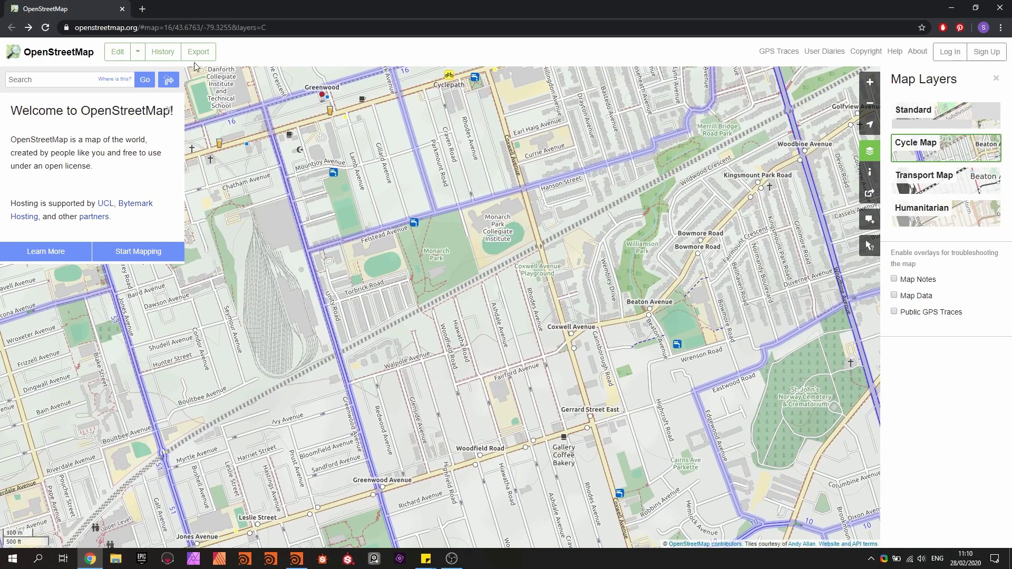
Step: Frame a custom export box around Monarch Park, latitude 43.6709–43.6824, longitude -79.3319 to -79.3186
left_click(195, 53)
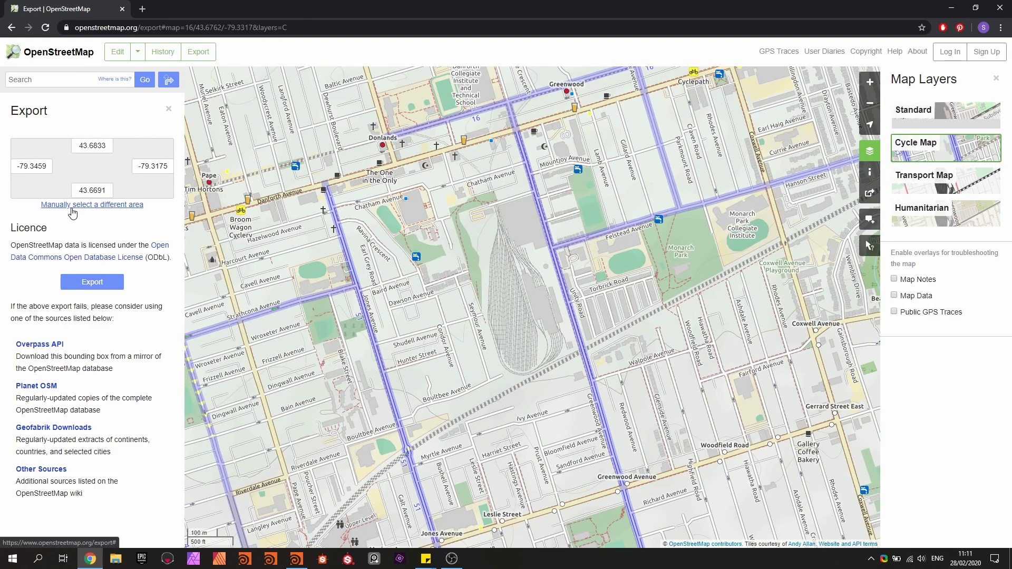
left_click(72, 207)
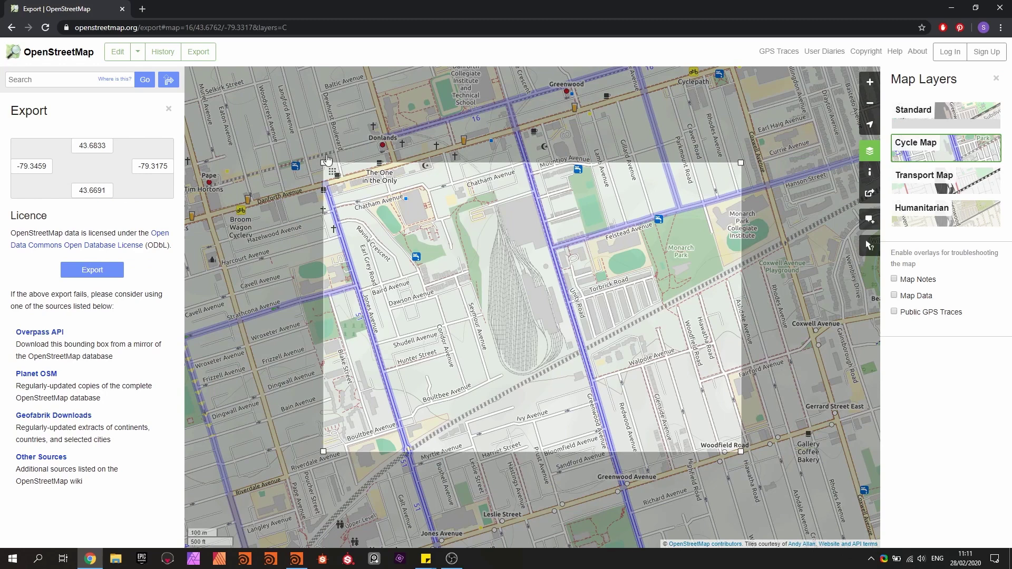
left_click_drag(324, 164, 527, 99)
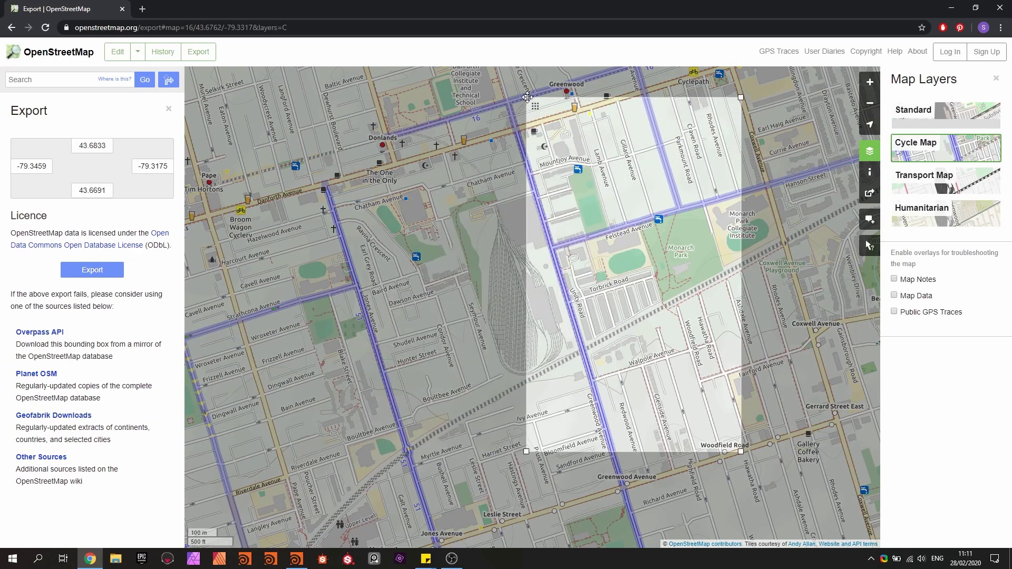
left_click_drag(739, 451, 854, 489)
left_click_drag(689, 240, 549, 259)
left_click_drag(571, 366, 513, 352)
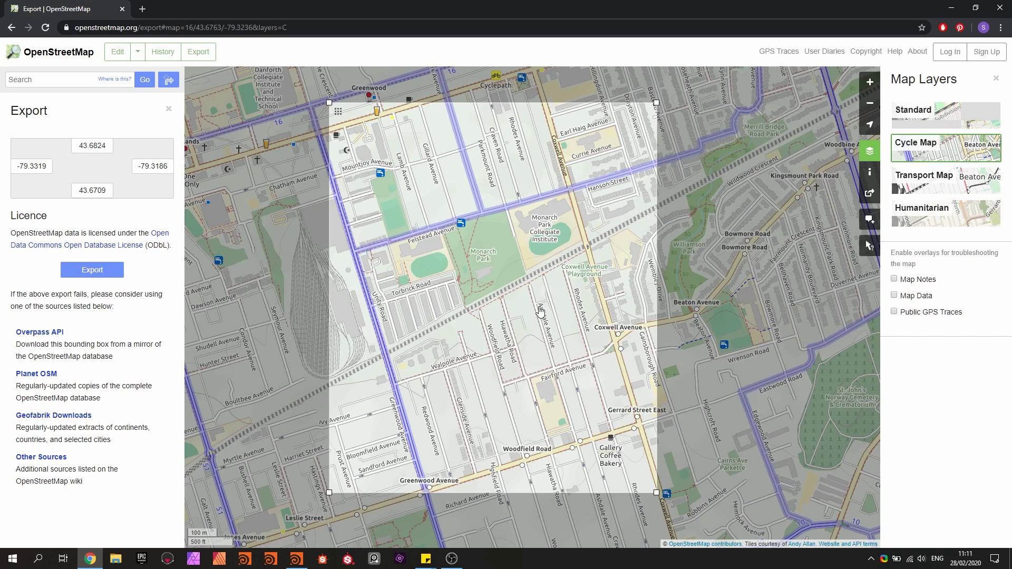
Step: In Houdini, add a Geometry object, geo1, and go inside it
left_click(297, 559)
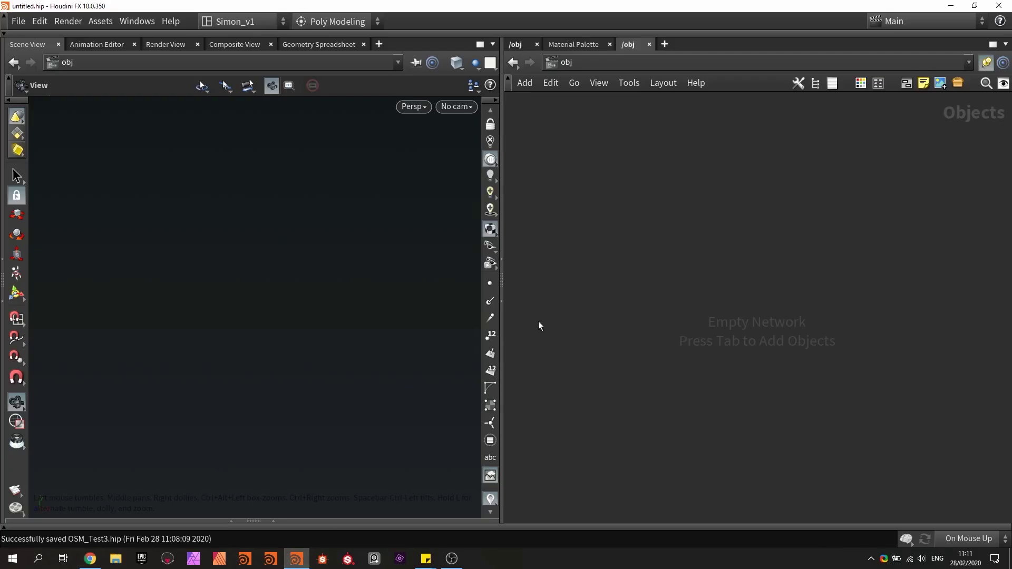
key("Tab")
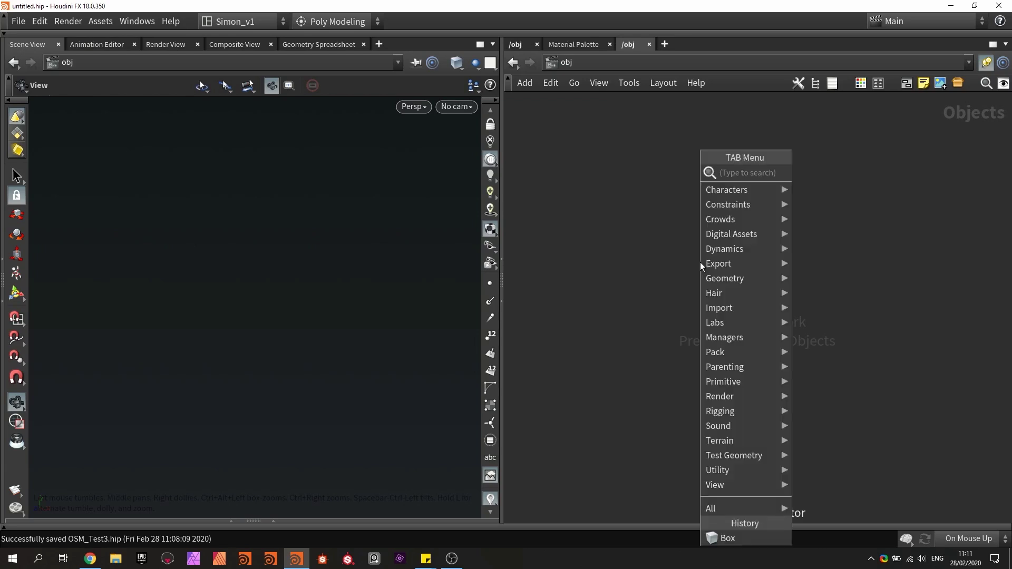
type("ge")
left_click(843, 172)
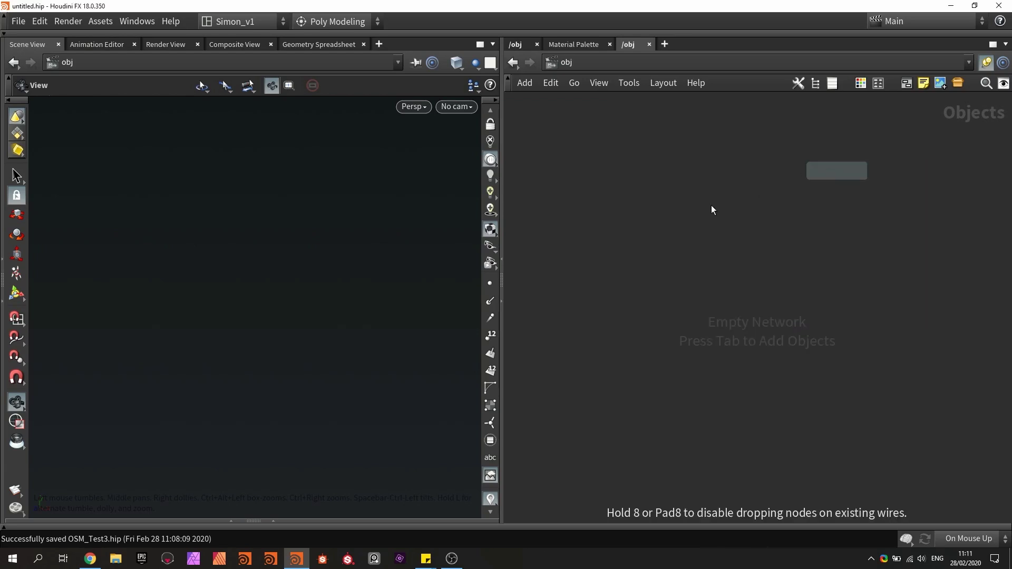
left_click(681, 220)
double_click(682, 220)
Step: Add a Labs OSM Import node, osm_import1, and show its parameters in a floating dialog
key("Tab")
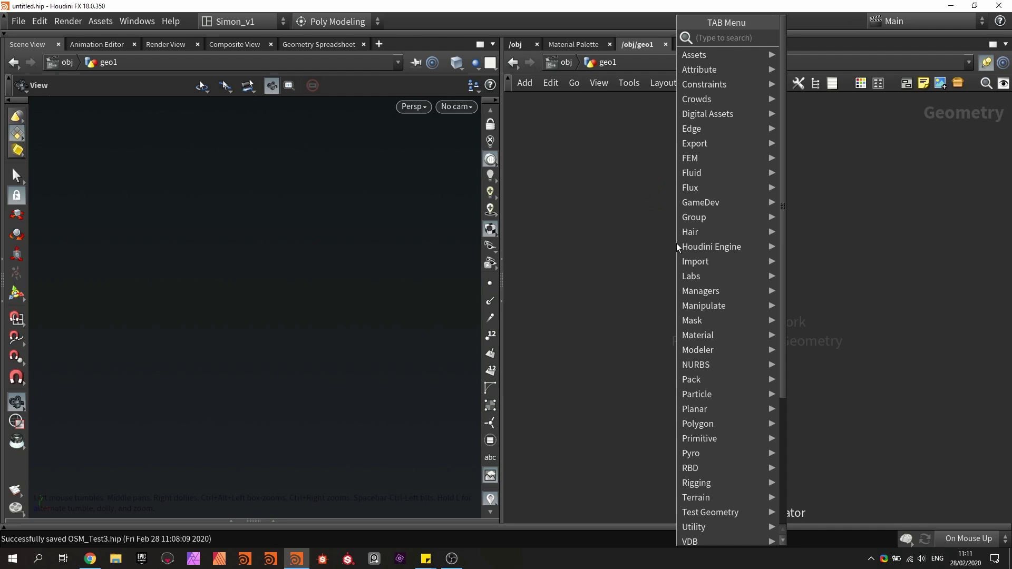
type("osm")
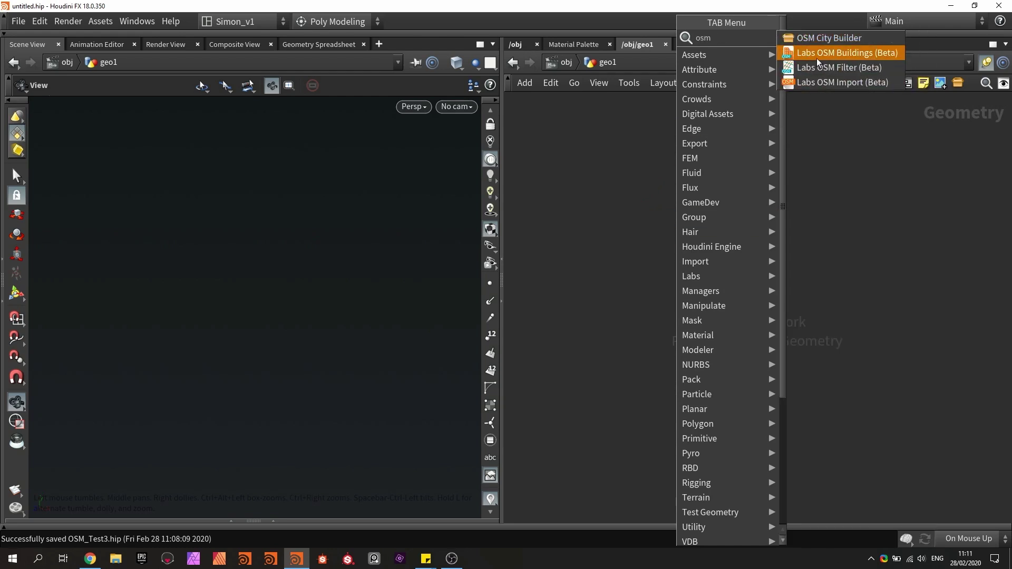
left_click(825, 83)
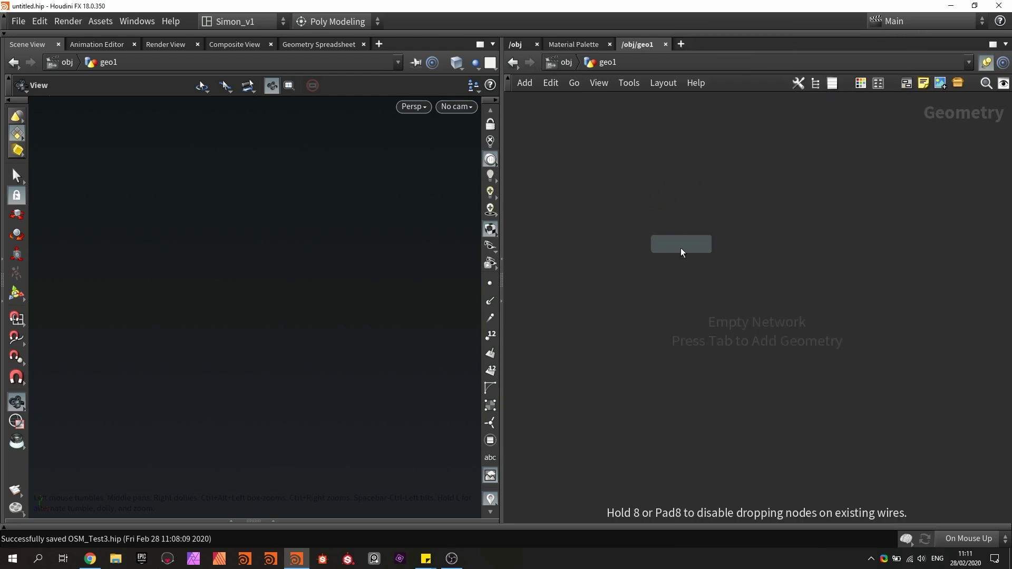
left_click(619, 247)
key("p")
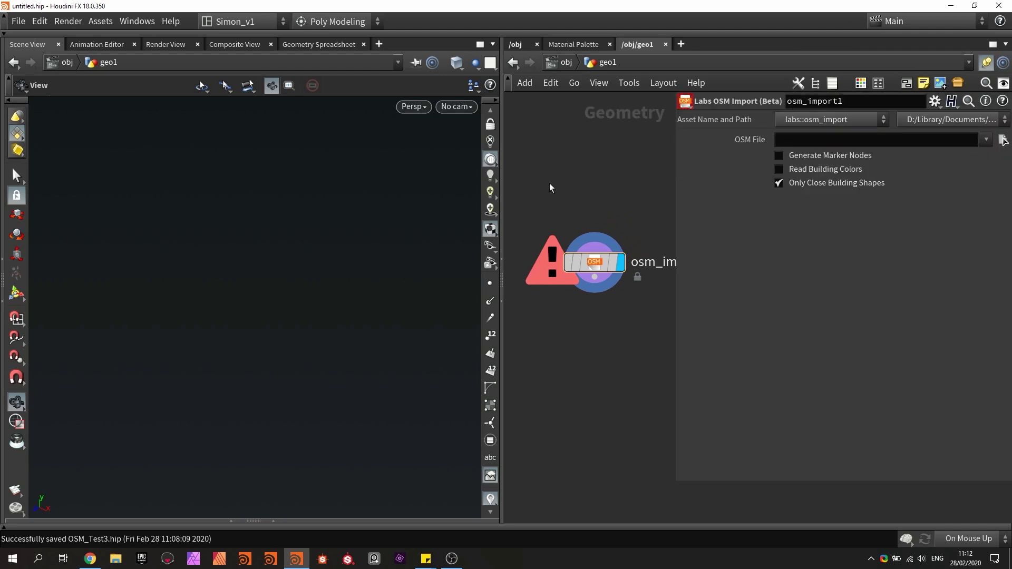
Step: Reveal the full set of tool shelves and check the shelf options
left_click(500, 32)
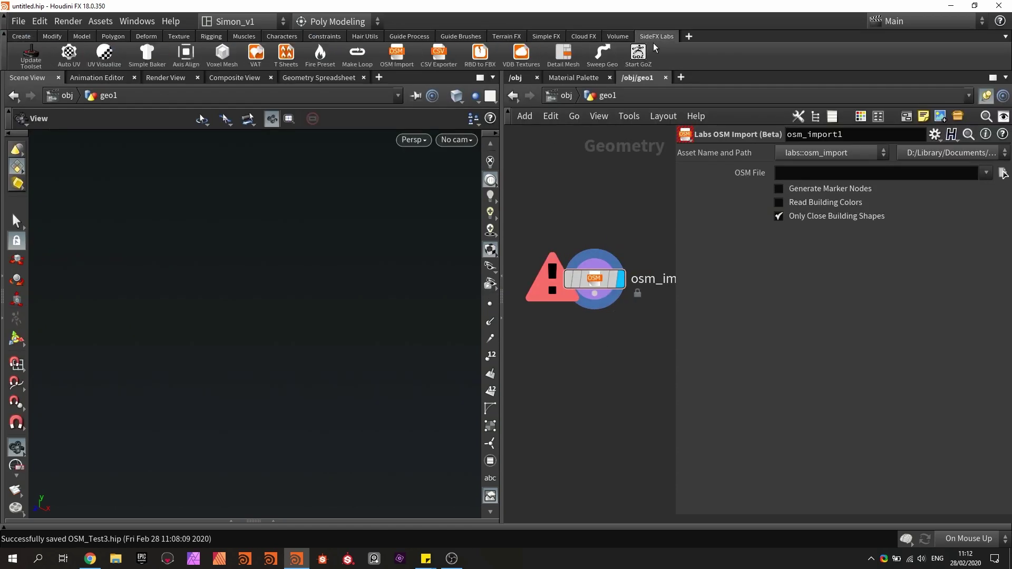
left_click(689, 36)
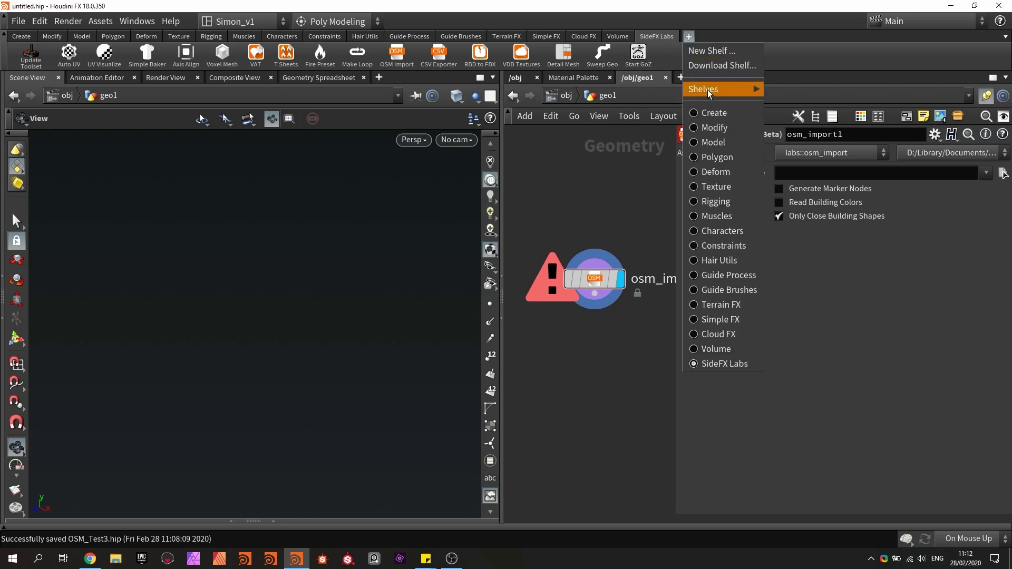
mouse_move(710, 93)
left_click(592, 185)
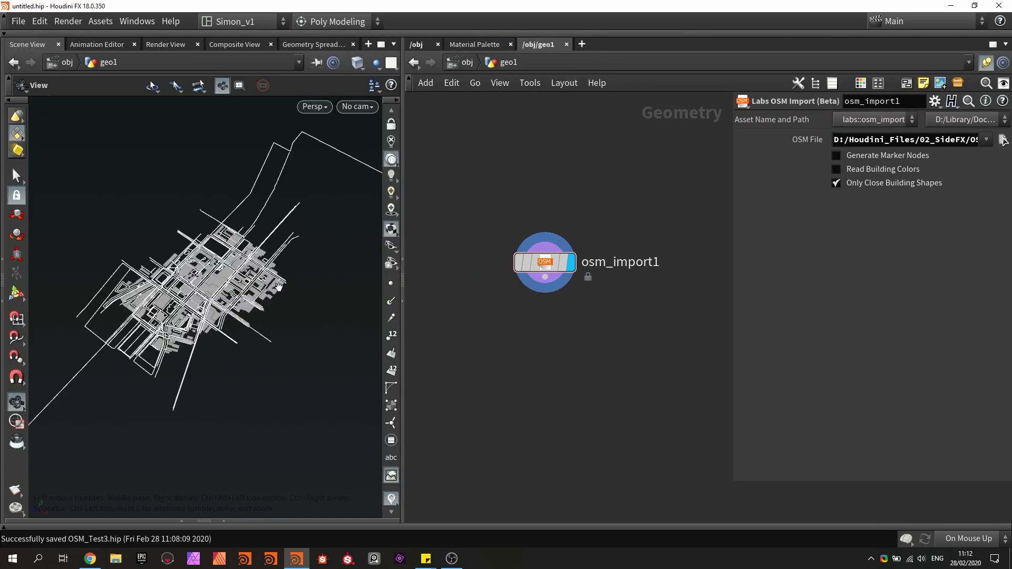
Step: Orbit and zoom the viewport to inspect the imported road polylines and building footprints
left_click_drag(228, 264, 260, 213)
left_click_drag(259, 303, 237, 258)
scroll(158, 312, "up", 5)
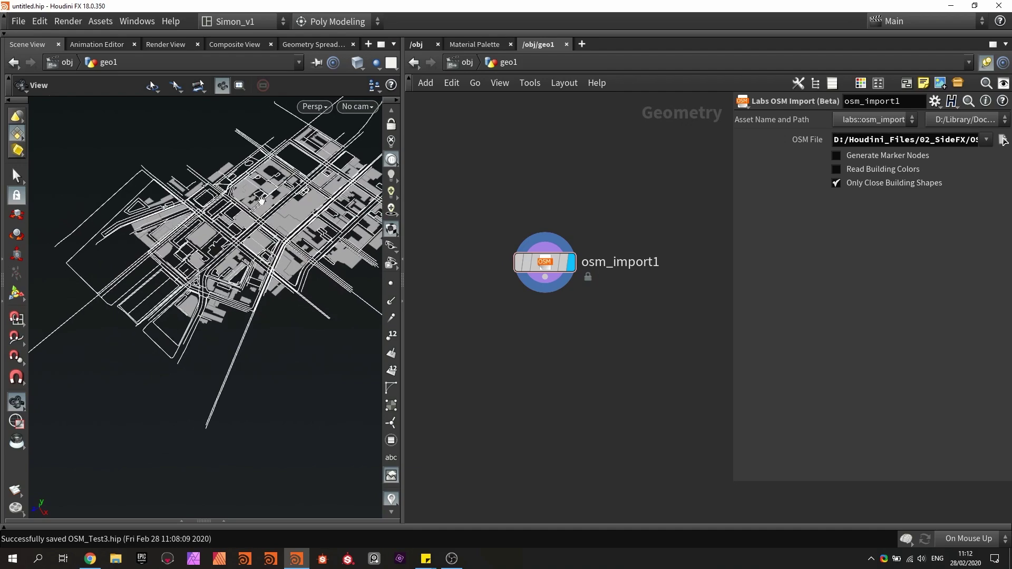
left_click_drag(261, 201, 294, 203)
scroll(294, 208, "up", 4)
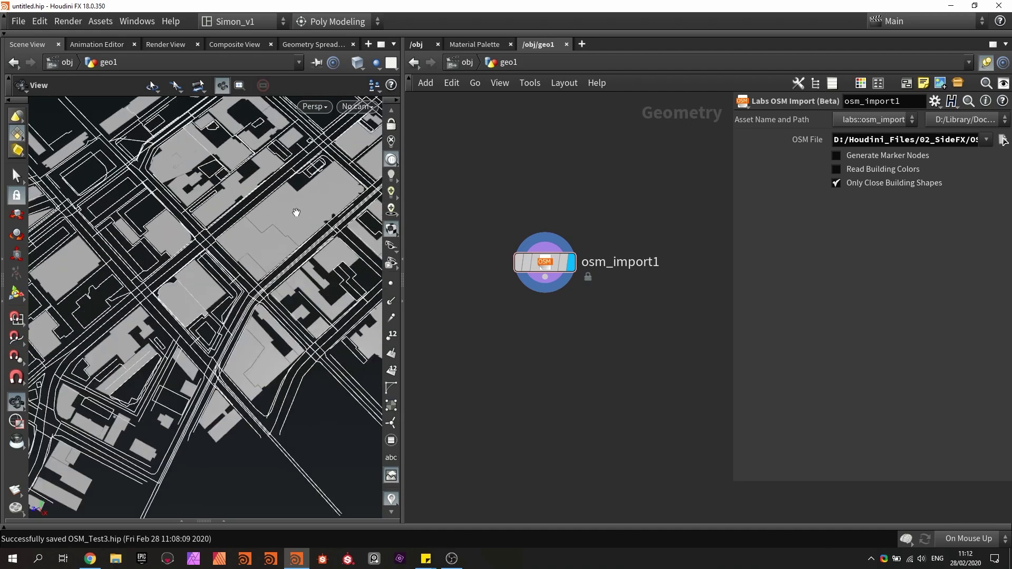
scroll(299, 222, "up", 3)
scroll(273, 258, "down", 5)
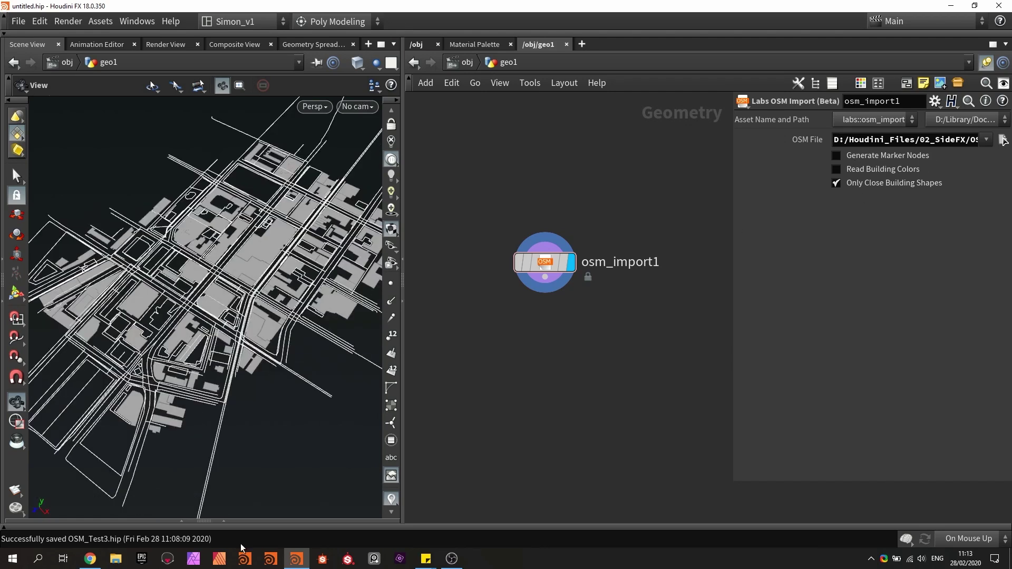
Step: Widen the Geometry Spreadsheet, switch it to Primitives, and scroll through the OSM tag columns
left_click(223, 520)
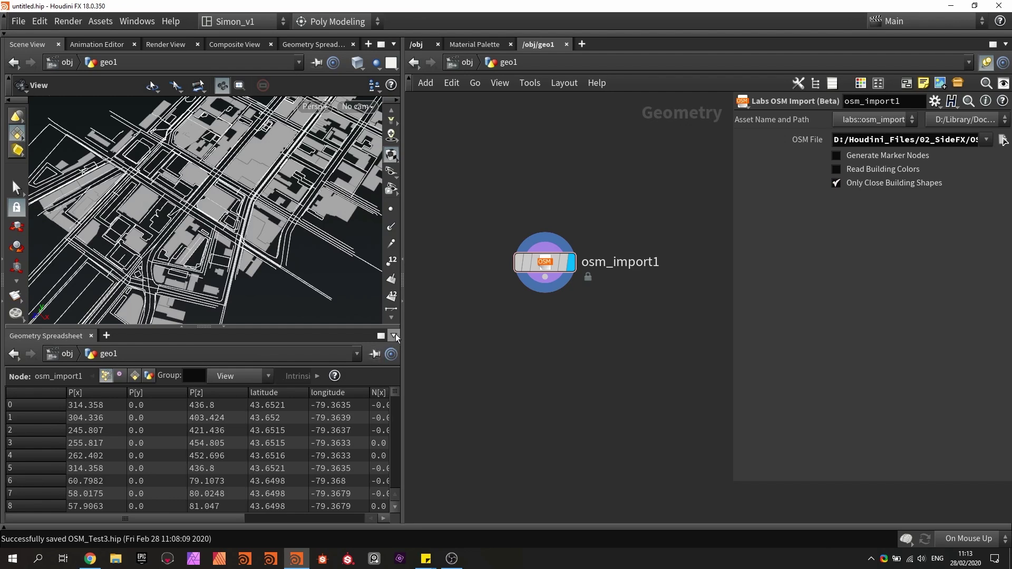
left_click_drag(404, 334, 486, 333)
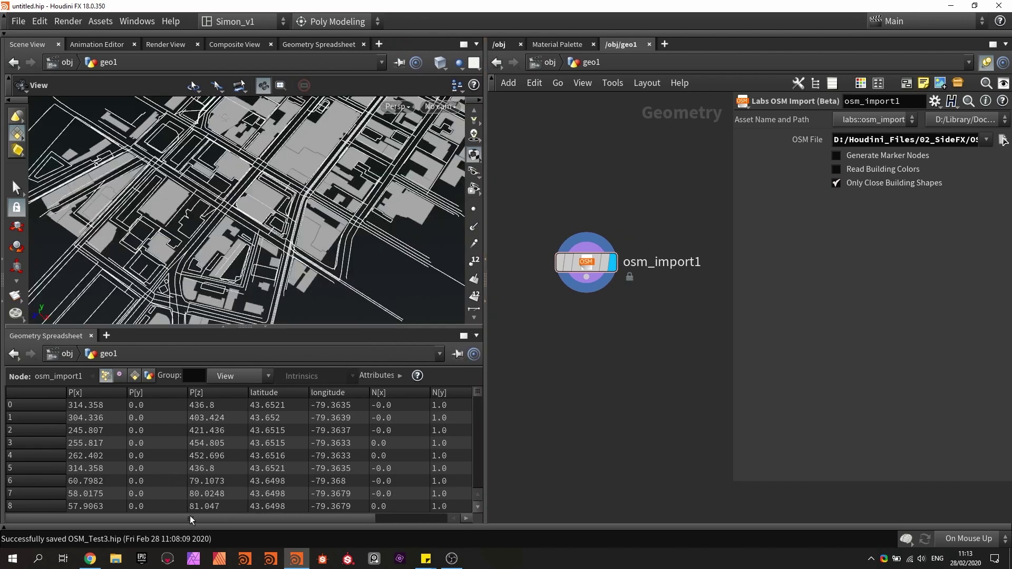
left_click_drag(190, 516, 308, 513)
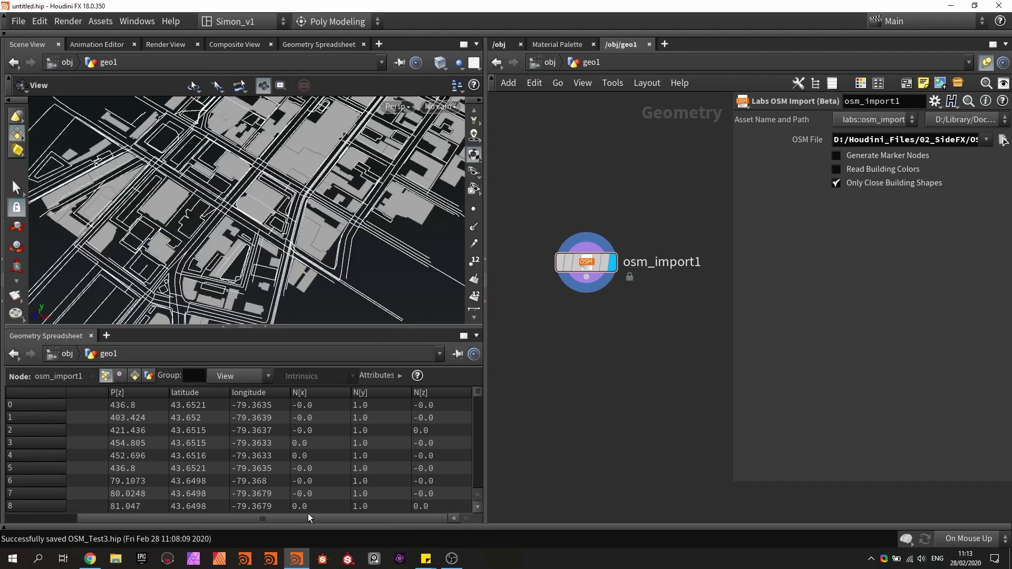
left_click(134, 376)
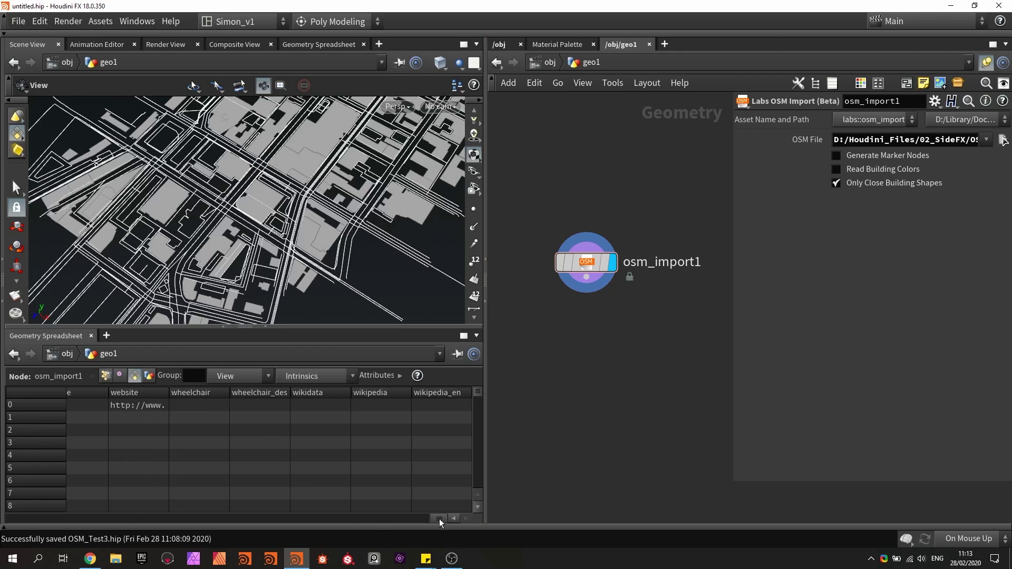
left_click_drag(439, 518, 228, 518)
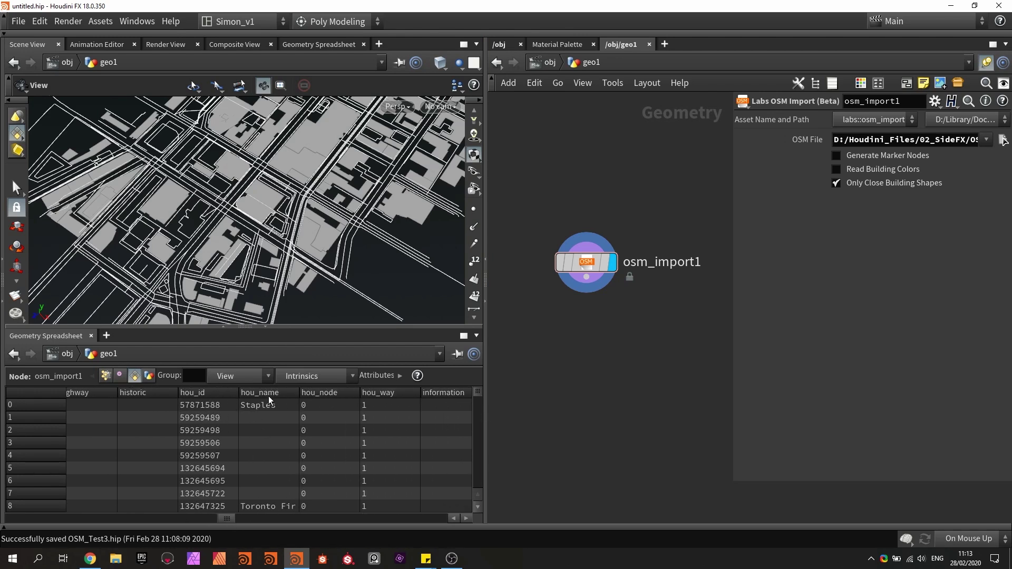
scroll(359, 417, "down", 2)
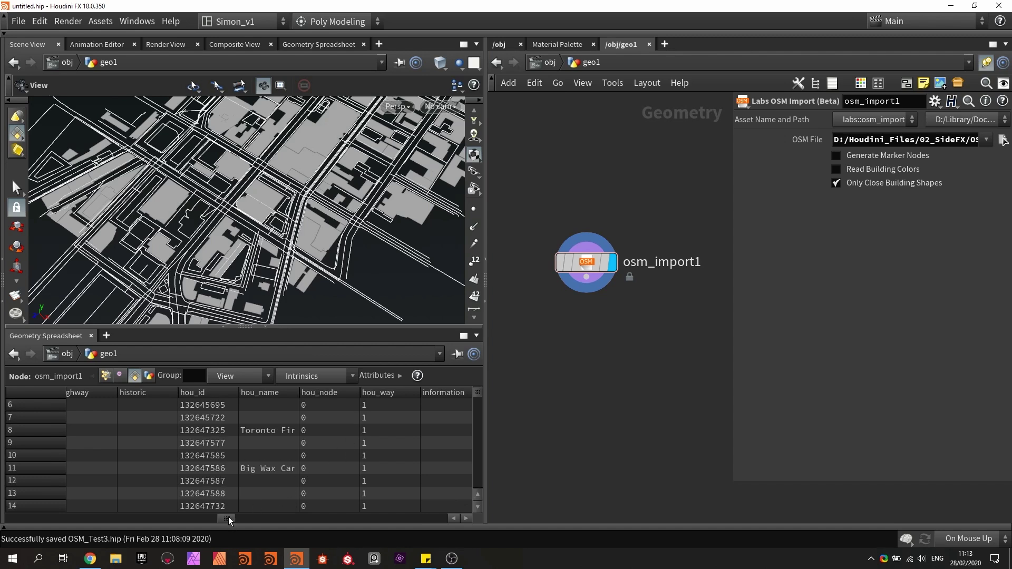
left_click_drag(229, 521, 17, 519)
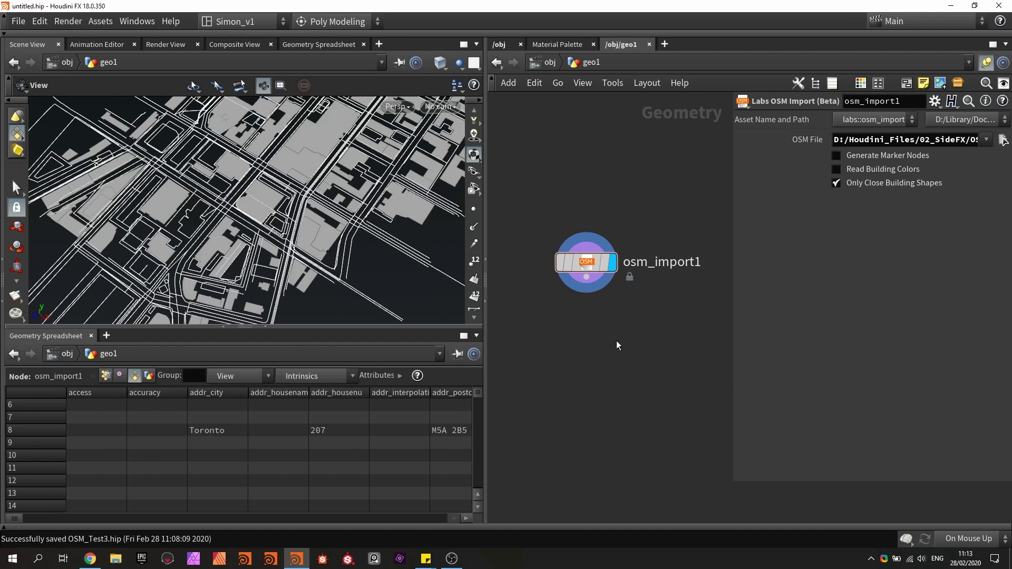
middle_click_drag(615, 340, 601, 336)
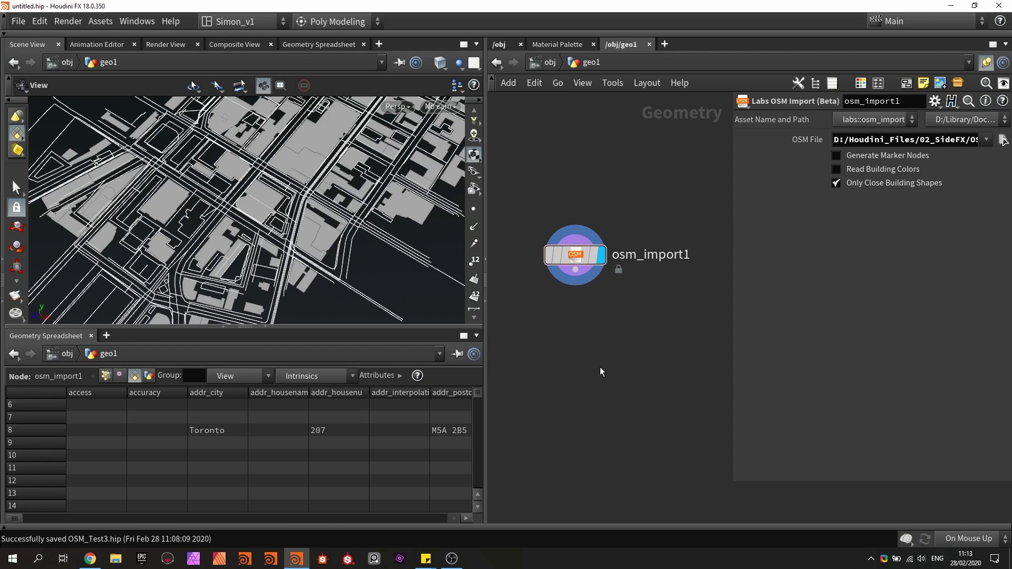
Step: Add a displayed Labs OSM Filter node, osm_filter1, under osm_import1 and view the building footprints
key("Tab")
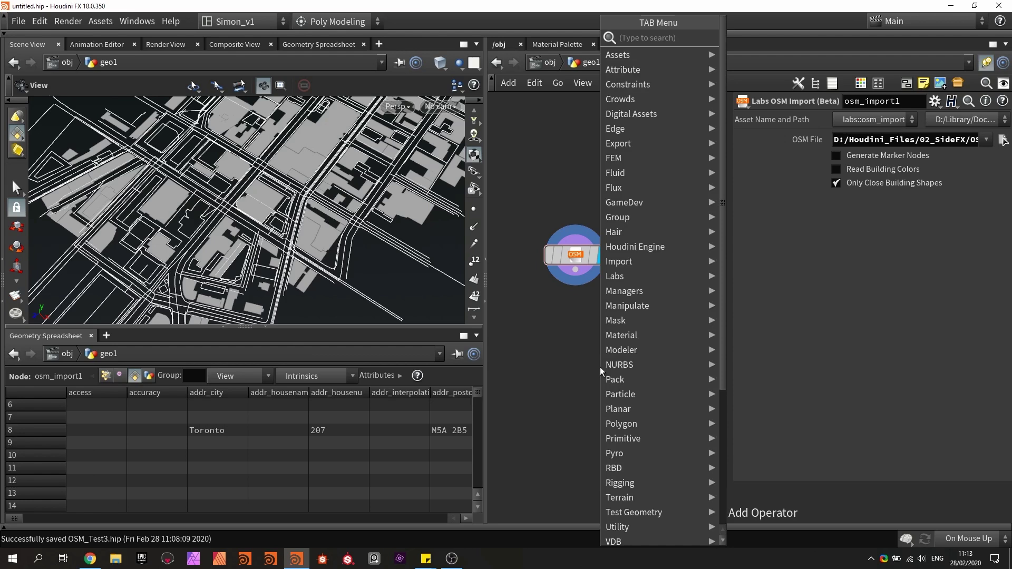
type("osm")
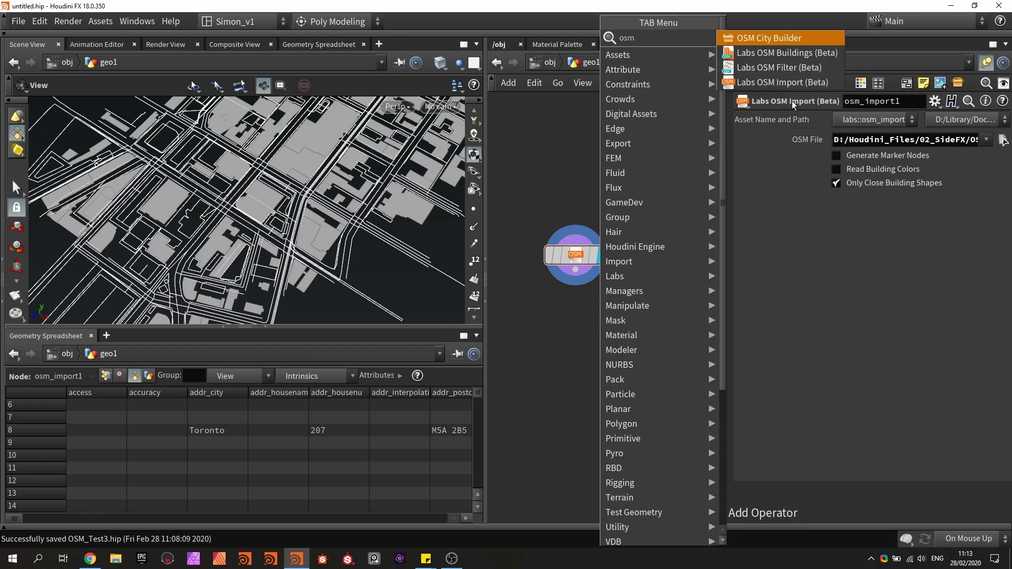
left_click(778, 67)
left_click(578, 307)
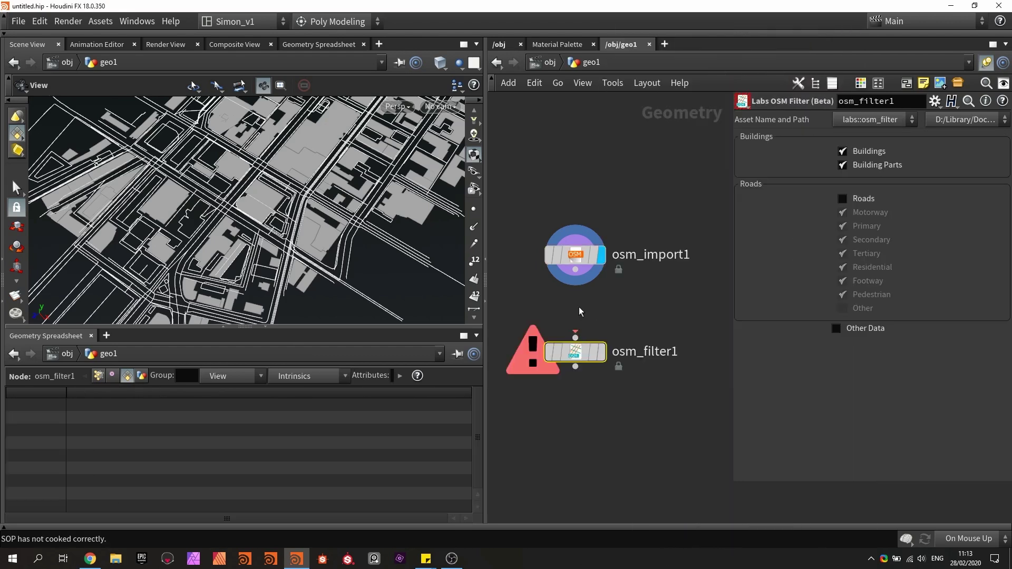
left_click(601, 352)
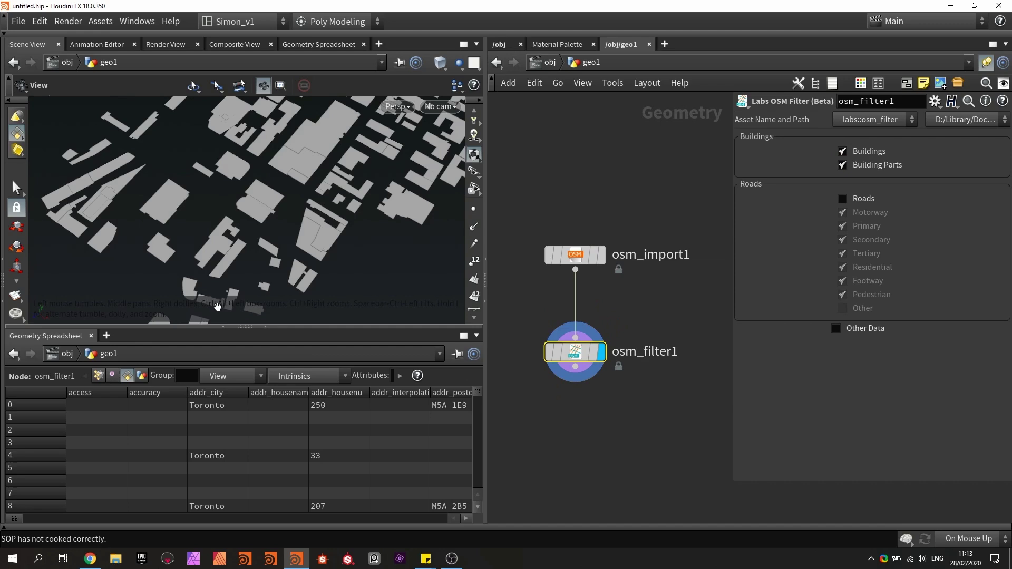
left_click(265, 329)
left_click_drag(369, 232, 380, 286)
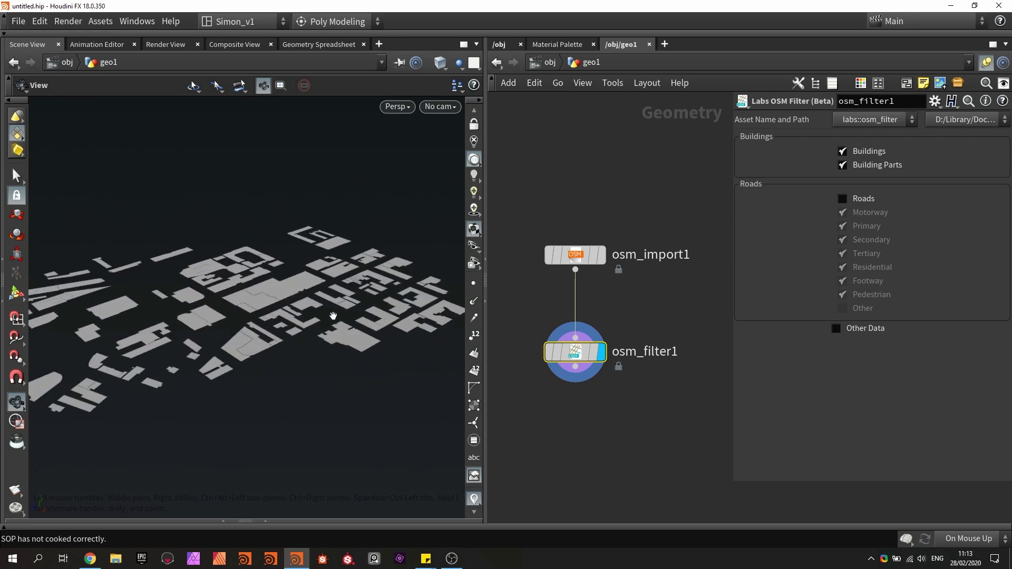
left_click_drag(333, 315, 317, 258)
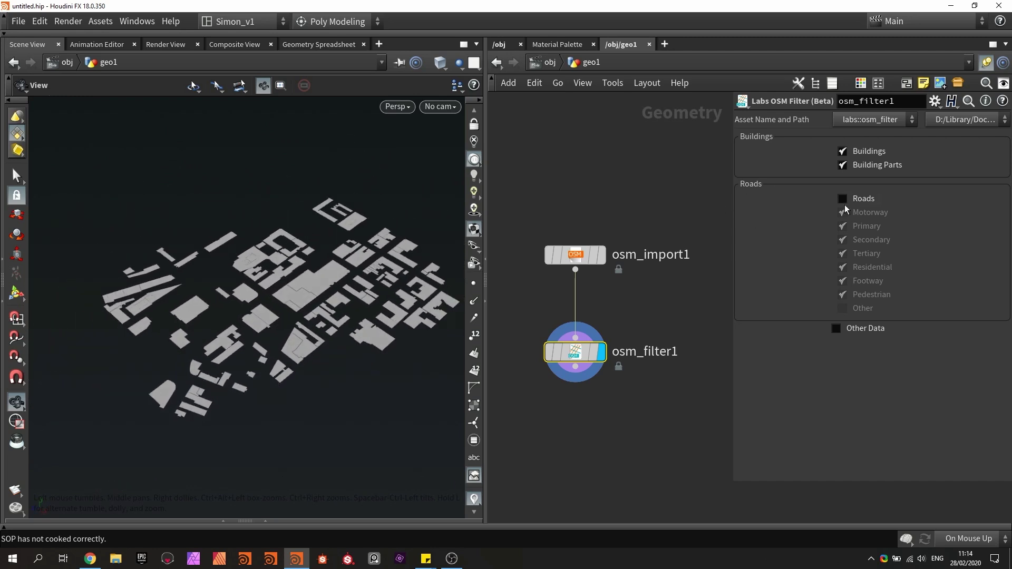
Step: Set osm_filter1 to Roads only, keeping Primary, Secondary, Tertiary and Residential, without Motorway, Footway or Pedestrian
left_click(842, 151)
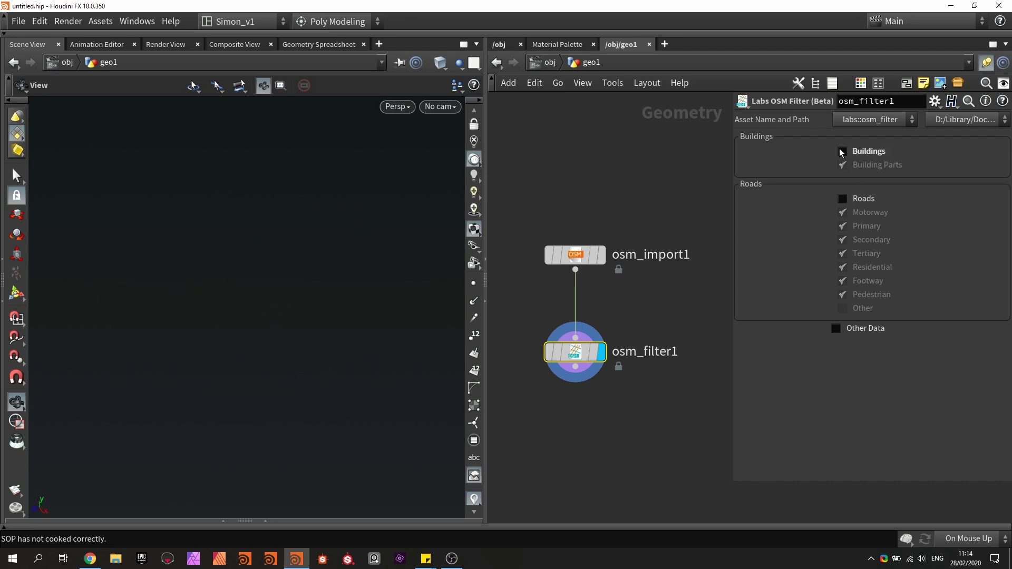
left_click(862, 201)
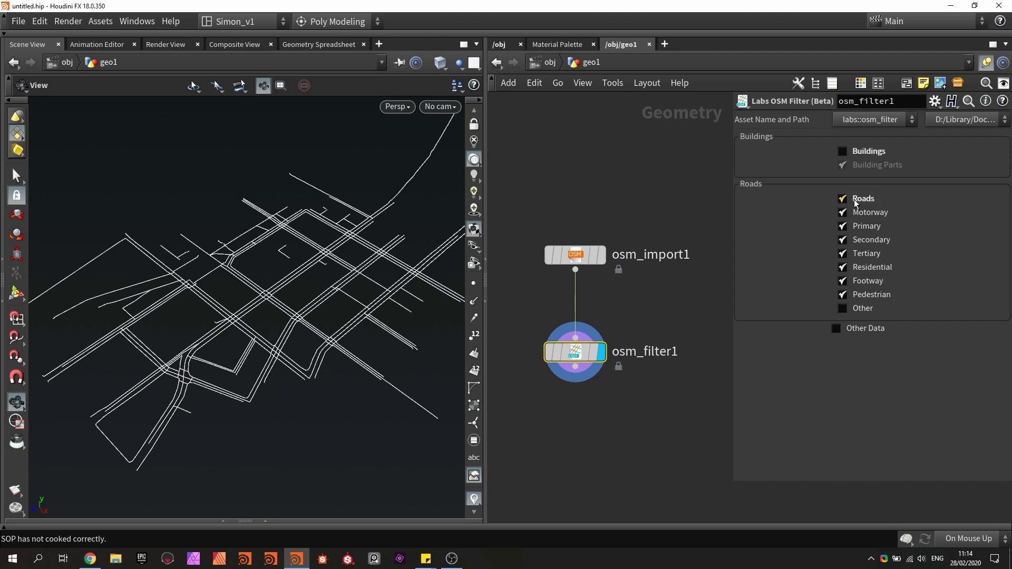
left_click(865, 219)
left_click(871, 241)
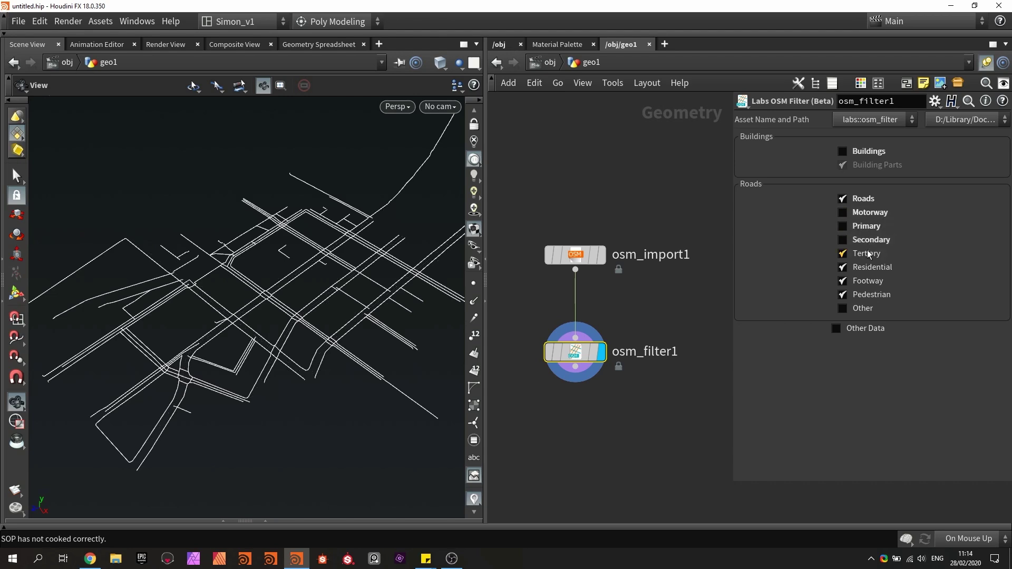
left_click(867, 267)
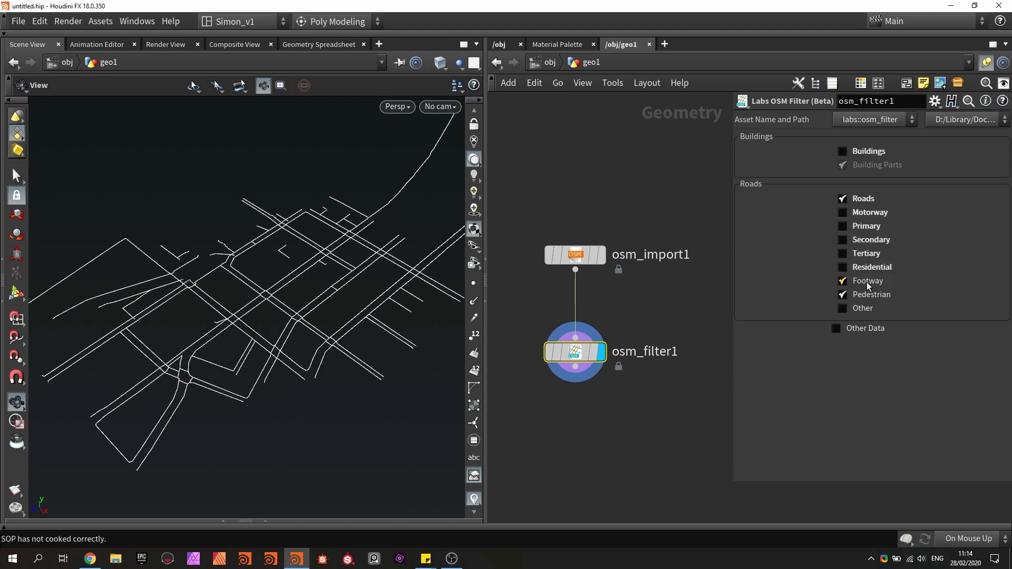
left_click(867, 283)
left_click(863, 294)
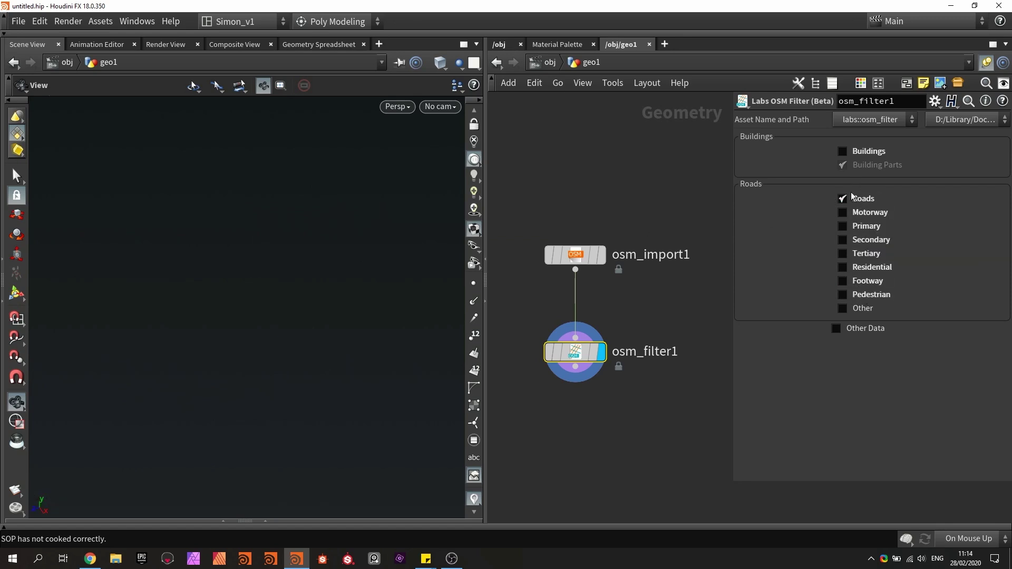
left_click(866, 239)
left_click(863, 254)
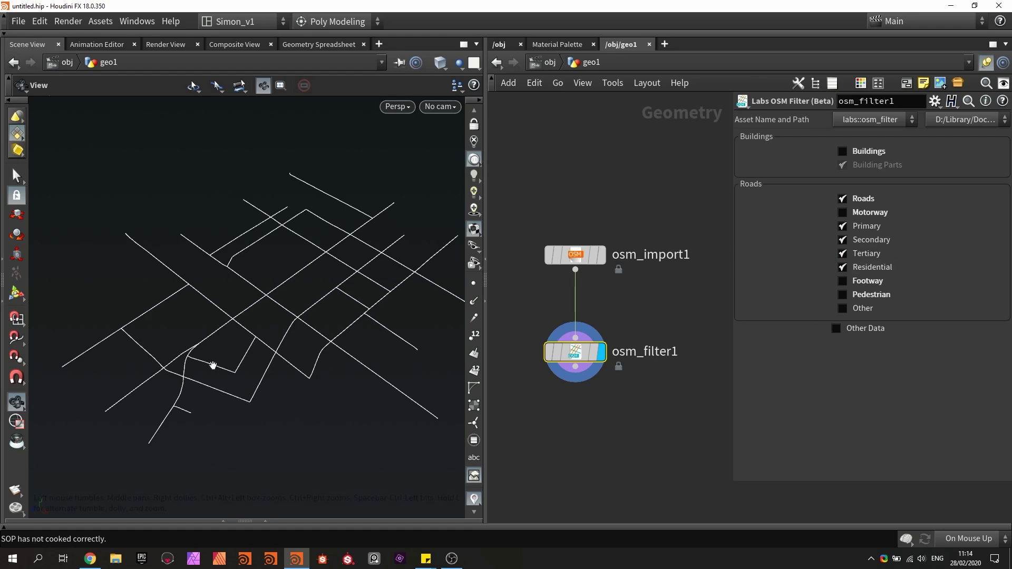
left_click_drag(318, 300, 318, 266)
Step: Turn off Roads and enable Other Data on osm_filter1, then inspect the Geometry Spreadsheet
left_click(843, 199)
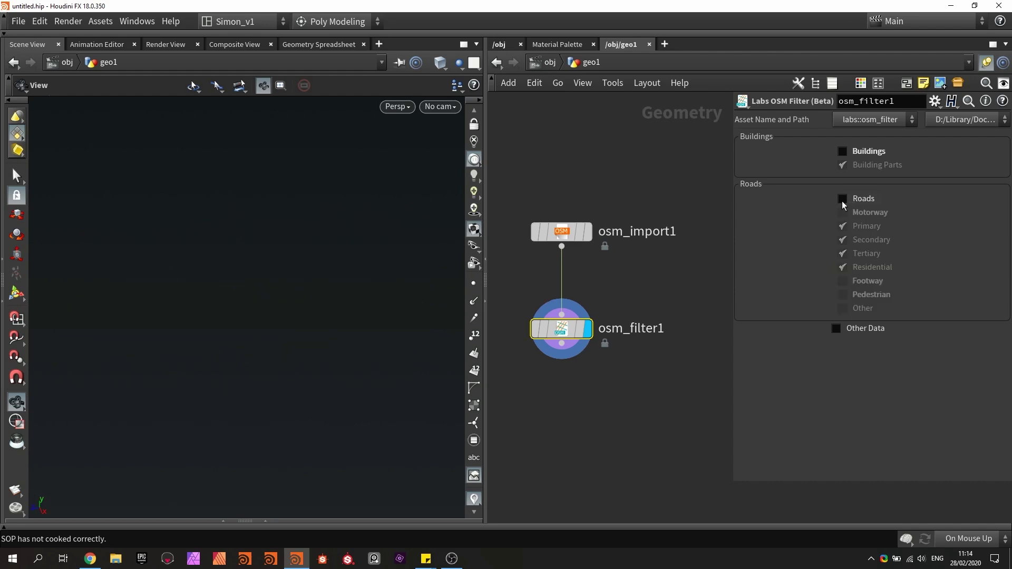
left_click(864, 334)
left_click_drag(288, 226, 228, 174)
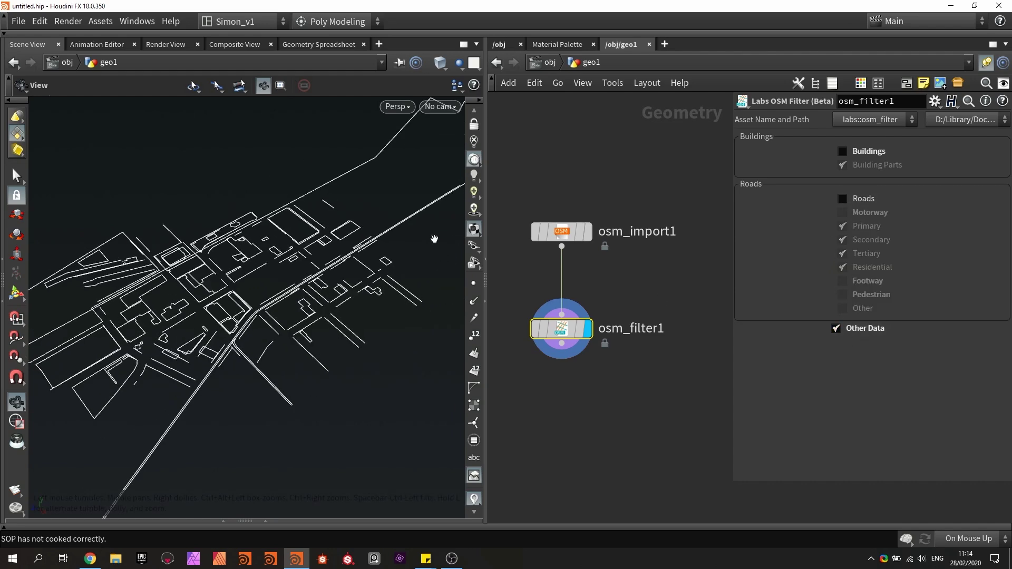
left_click_drag(228, 327, 293, 352)
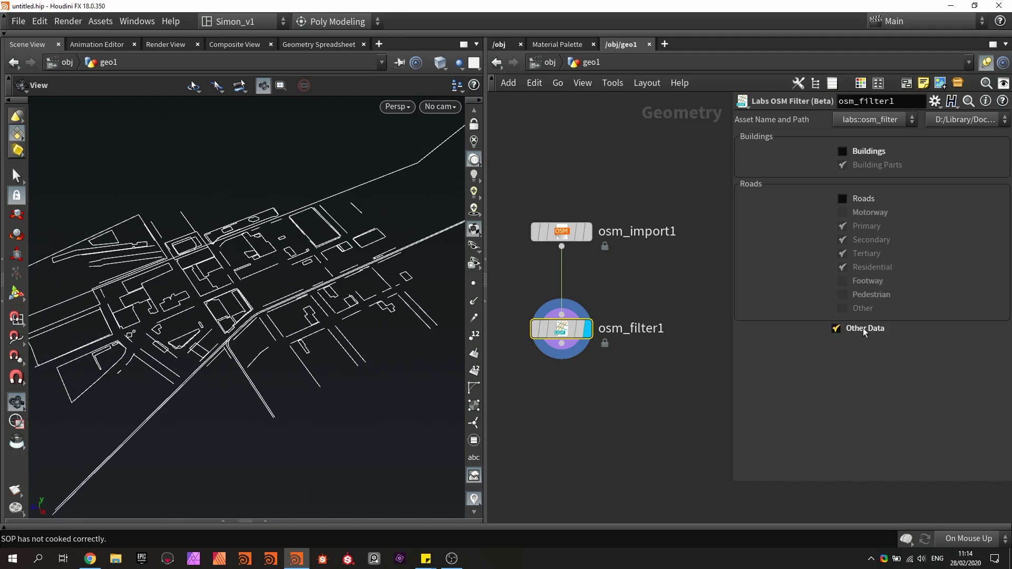
left_click(266, 521)
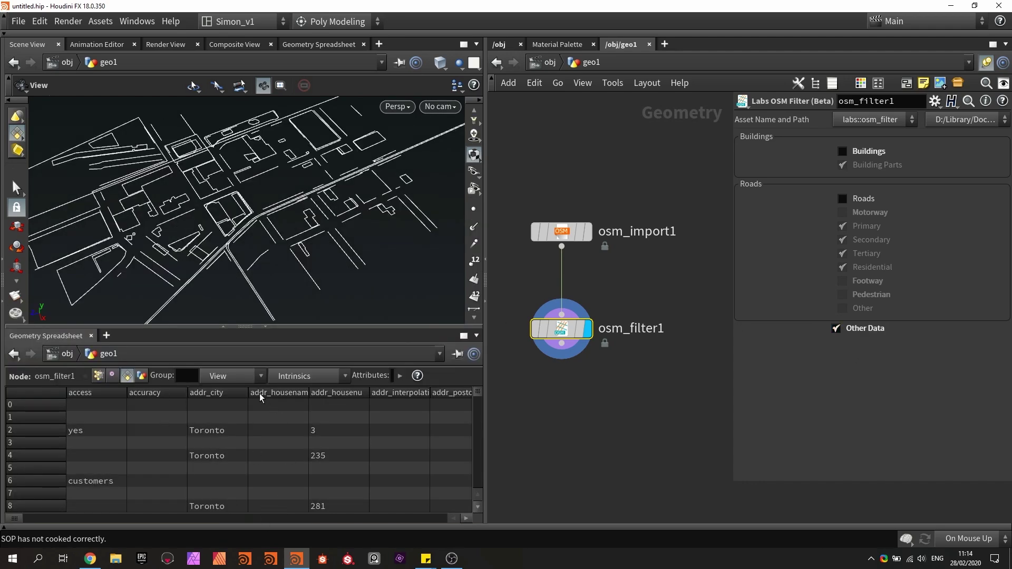
scroll(15, 520, "right", 10)
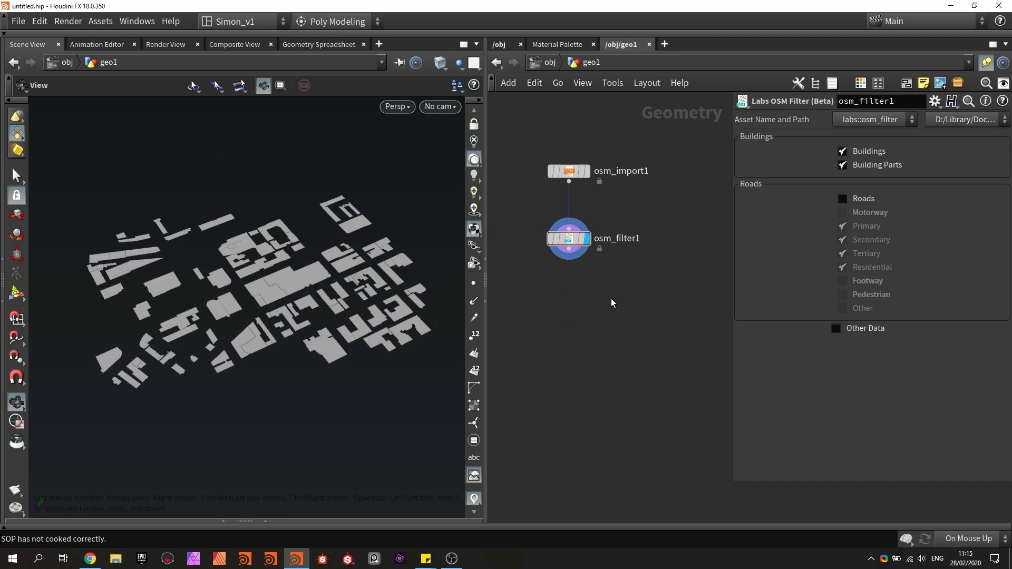
Step: Add a Labs OSM Buildings node, osm_buildings1, wired below osm_filter1, and display its extruded buildings
key("Tab")
type("osm")
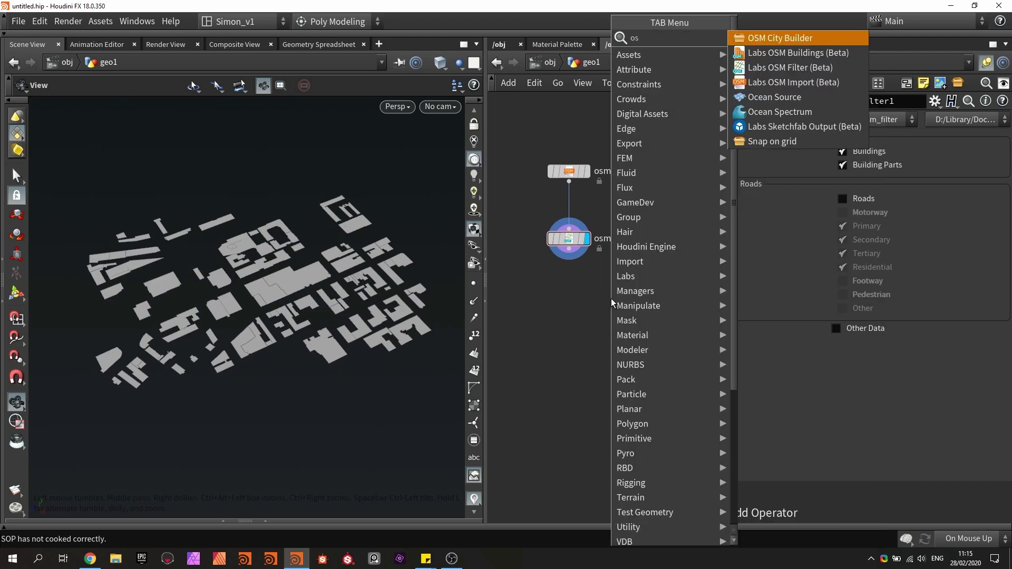
left_click(774, 52)
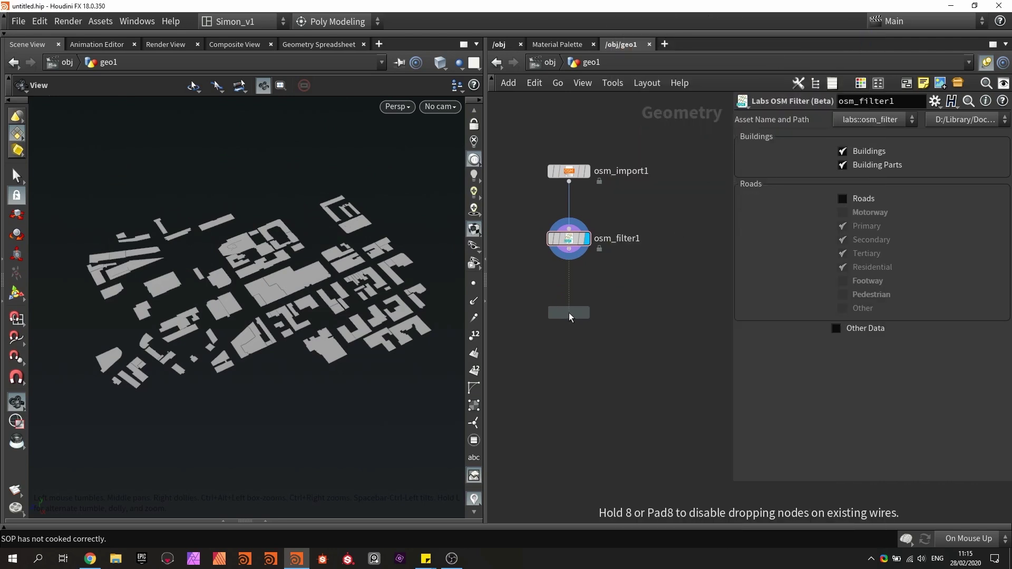
left_click(569, 311)
scroll(570, 257, "up", 2)
left_click_drag(567, 249, 566, 323)
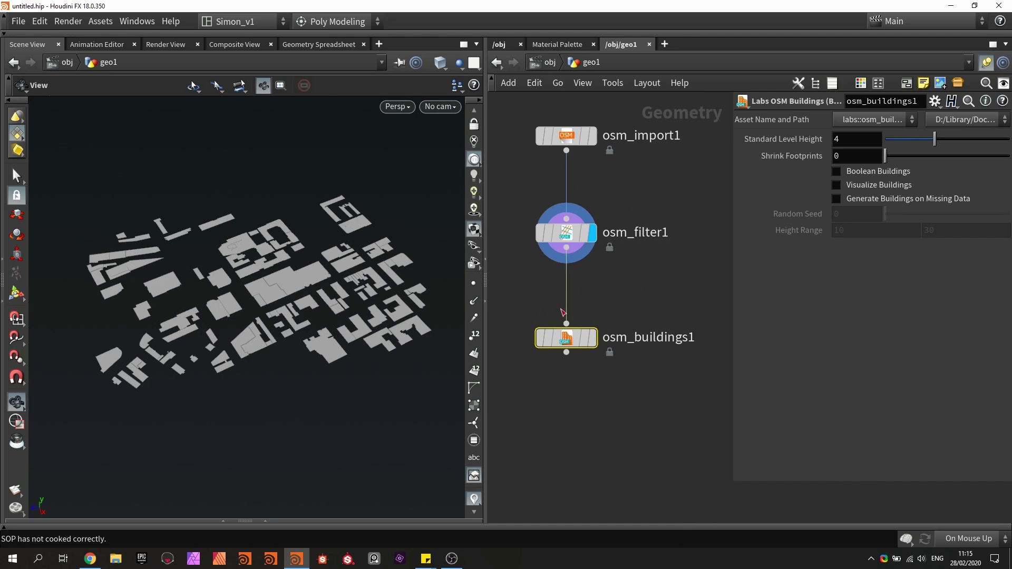
left_click(593, 338)
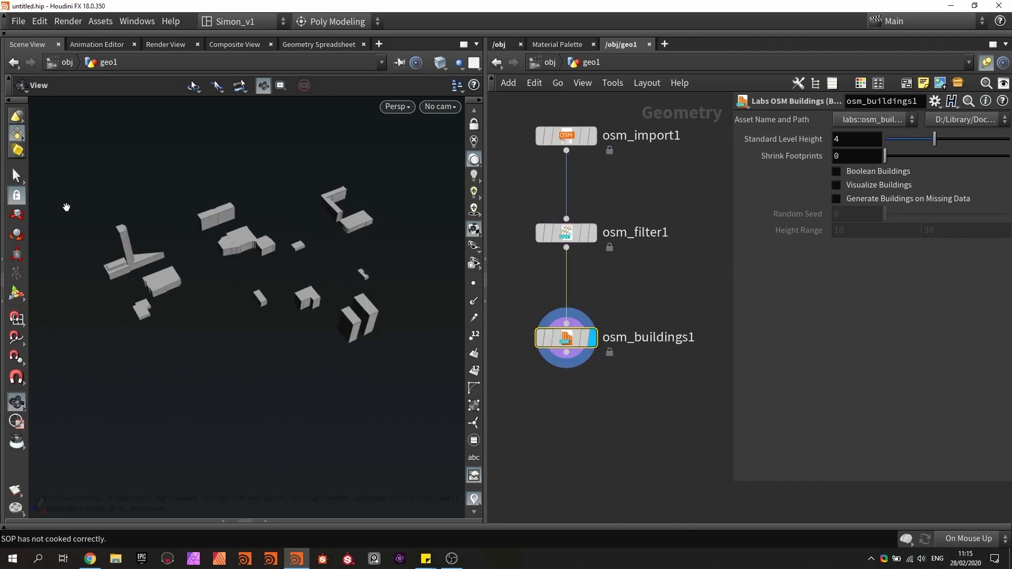
left_click_drag(91, 258, 287, 303)
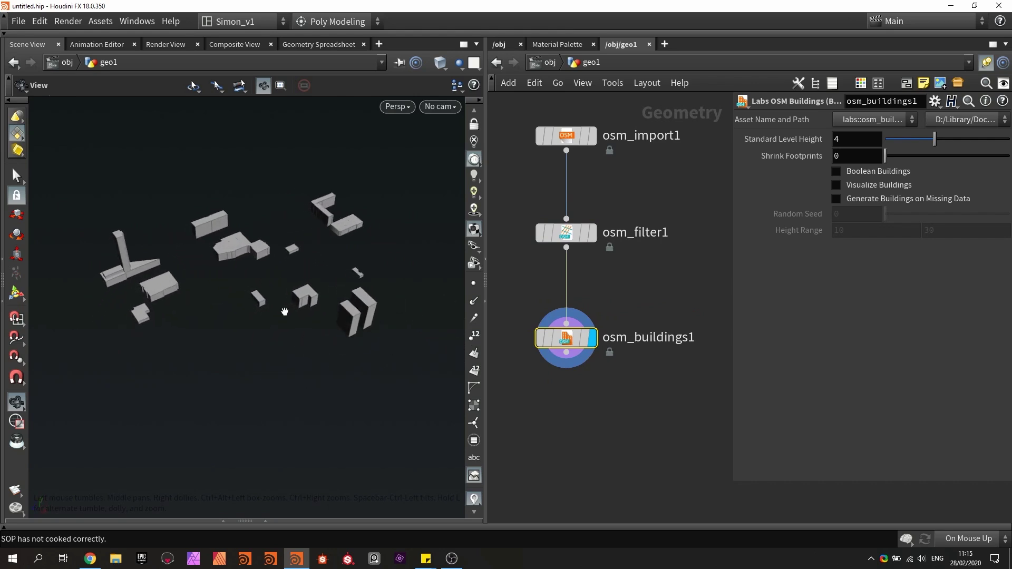
Step: Enable Generate Buildings on Missing Data and Visualize Buildings on osm_buildings1 for coloured extrusions
left_click(592, 235)
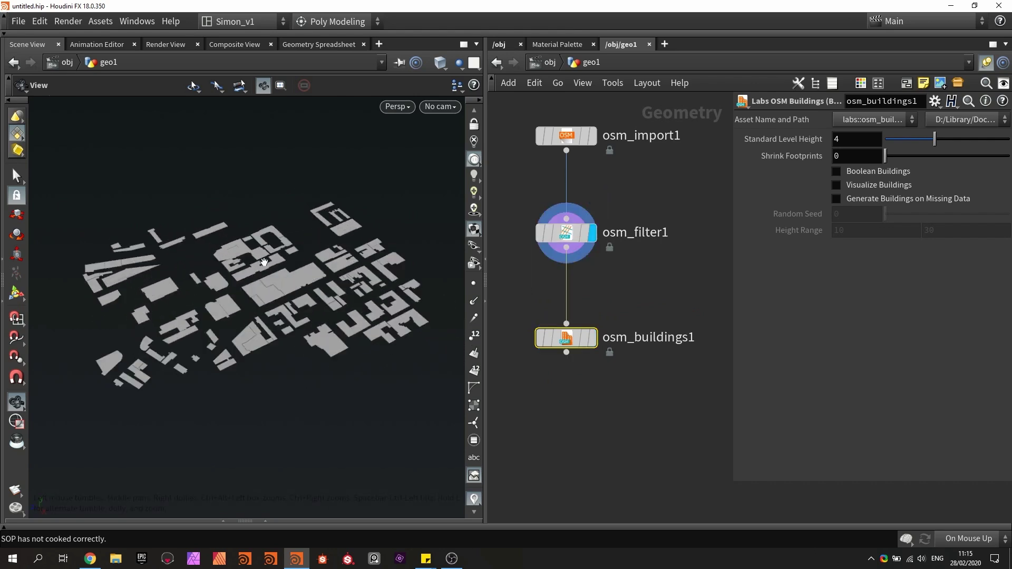
left_click(592, 338)
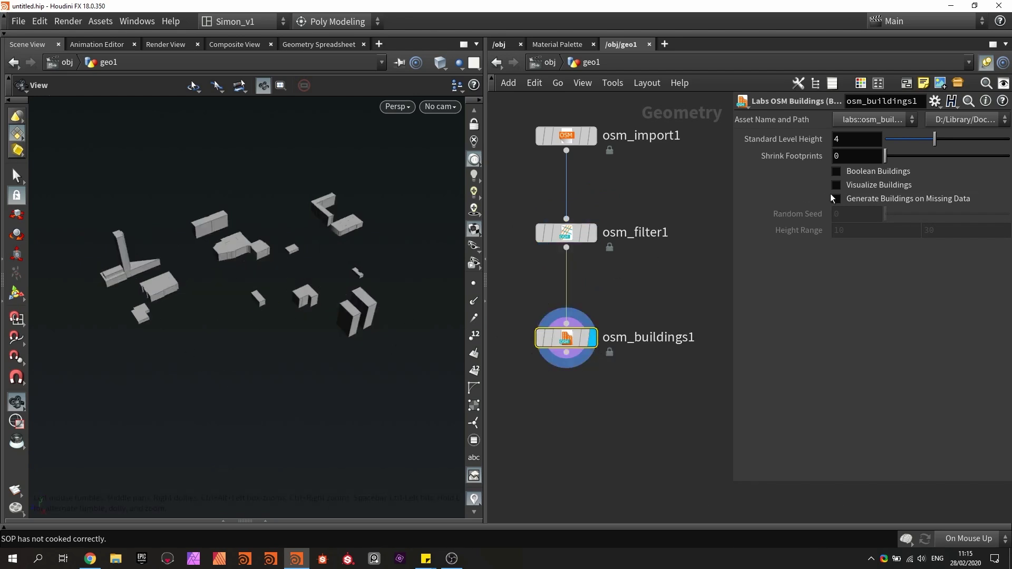
left_click(878, 198)
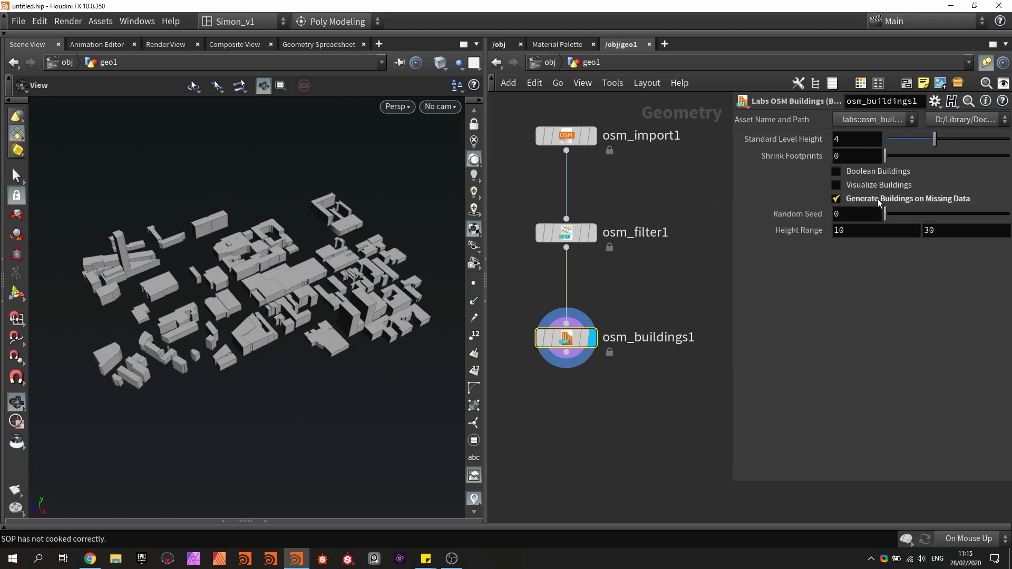
scroll(290, 296, "up", 5)
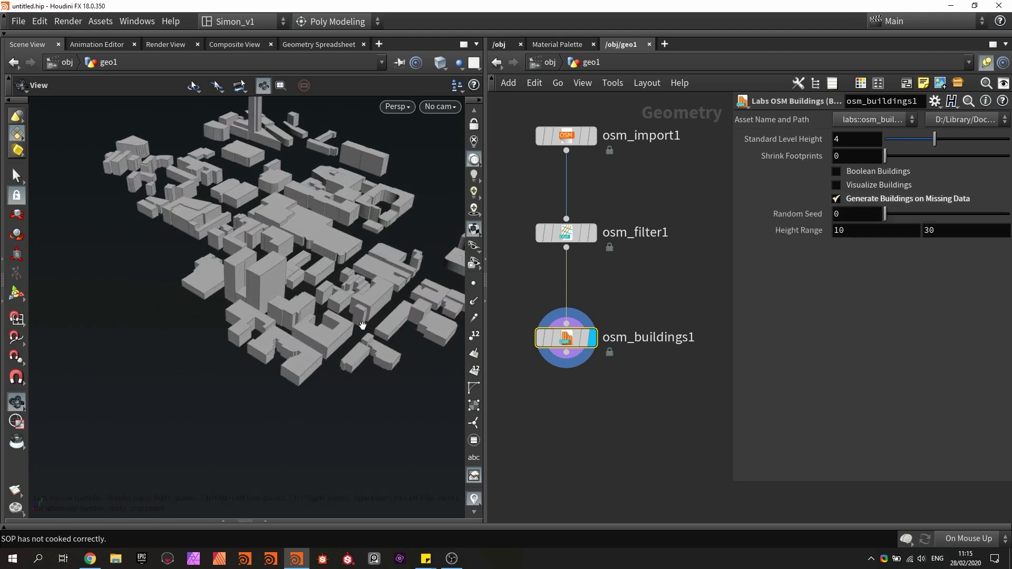
left_click_drag(362, 325, 363, 256)
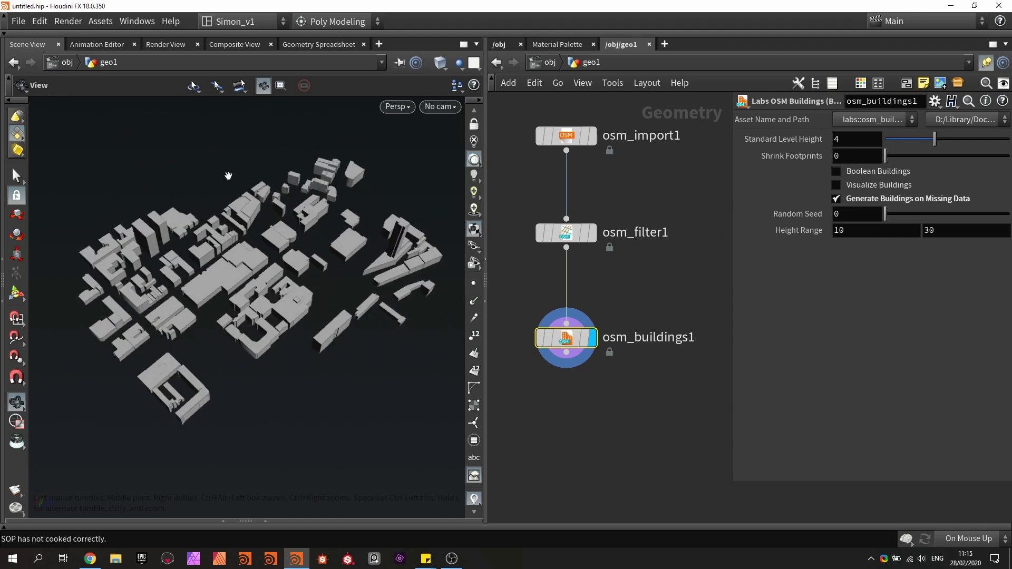
left_click_drag(342, 291, 266, 315)
left_click(863, 189)
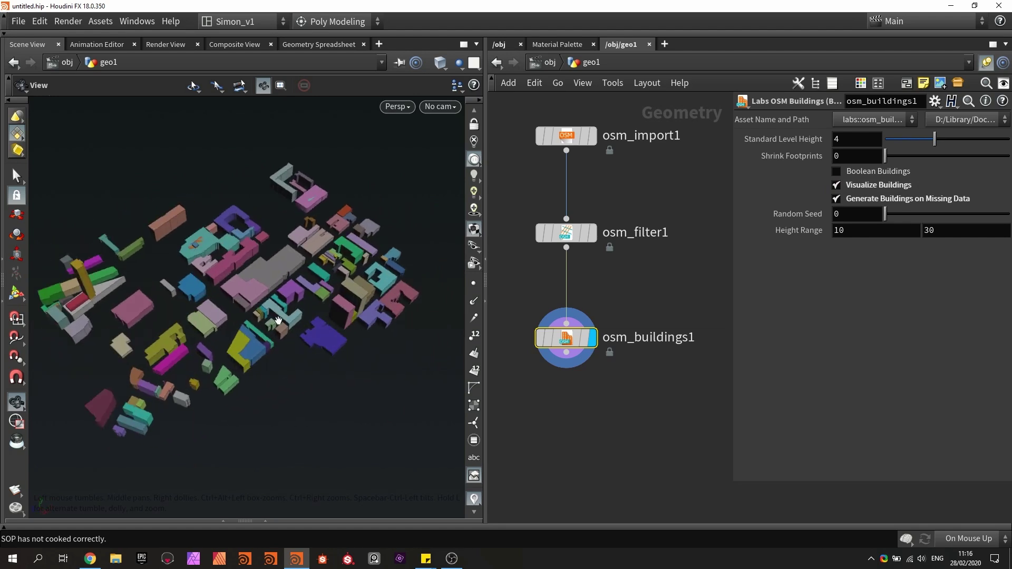
Step: Duplicate osm_filter1 as osm_filter2, fed from osm_import1 beside the original
left_click(866, 174)
left_click_drag(289, 241, 330, 199)
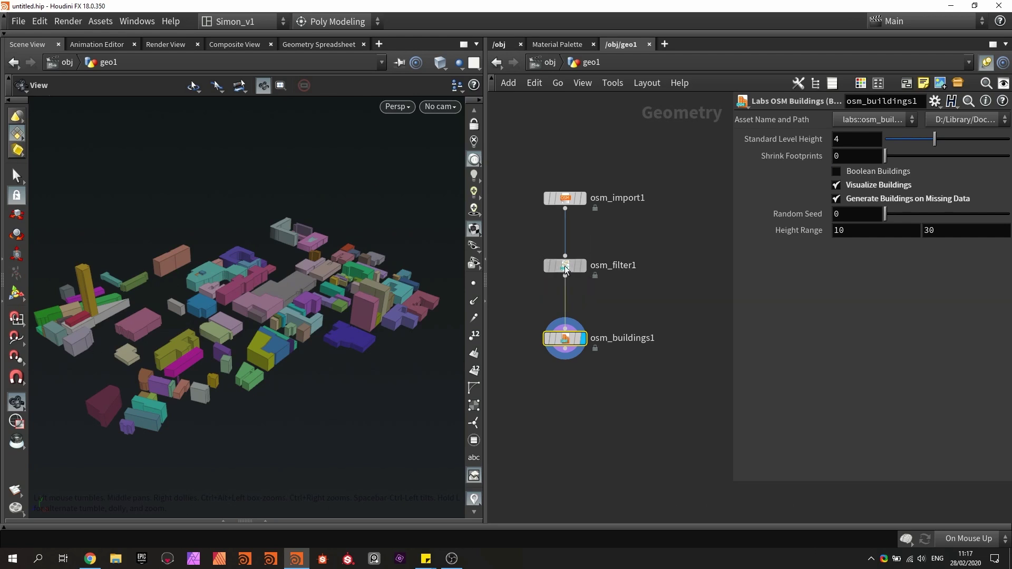
left_click_drag(565, 265, 681, 267)
left_click(699, 266)
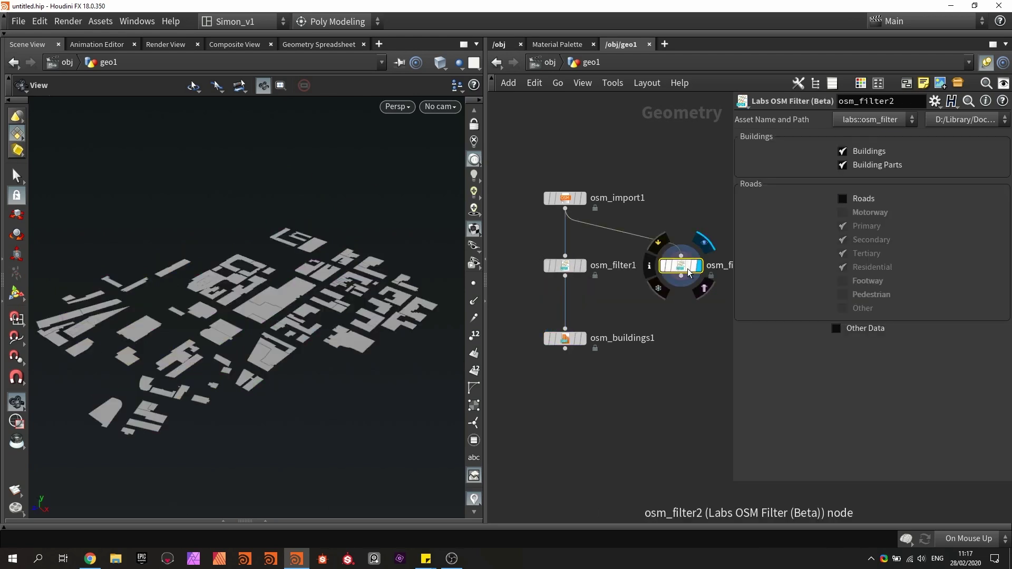
Step: Set osm_filter2 to exclude Buildings and include Roads
left_click(852, 153)
left_click(858, 199)
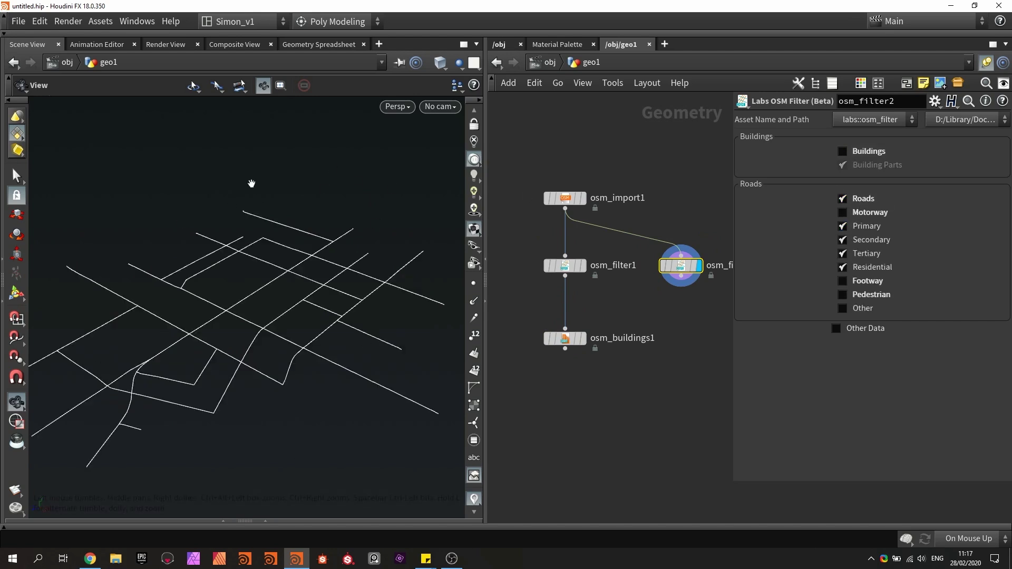
scroll(667, 345, "down", 1)
left_click(560, 319)
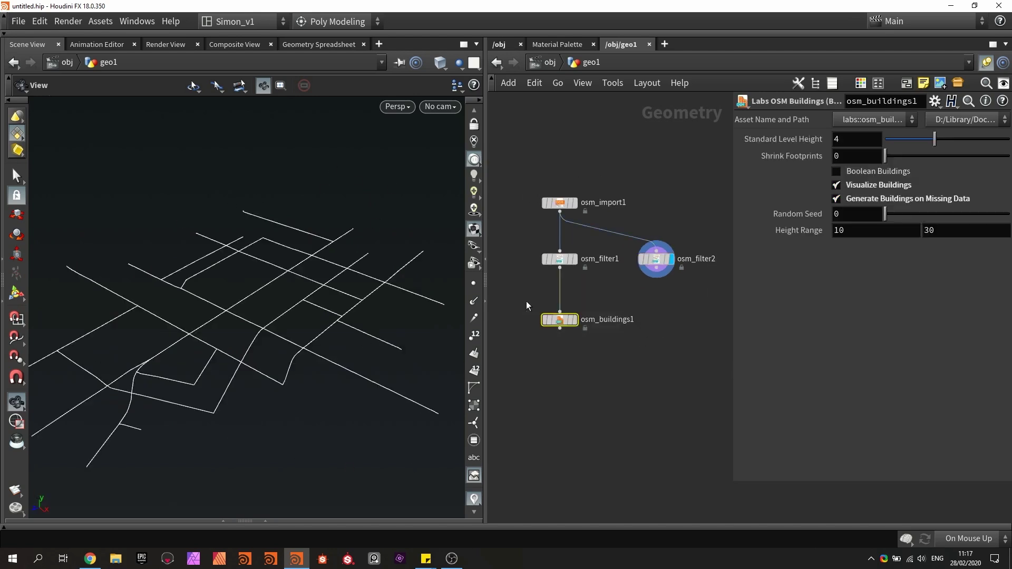
Step: Combine osm_buildings1 and osm_filter2 in a new merge1 node placed below both branches
left_click(658, 266, "shift")
left_click_drag(658, 268, 647, 387)
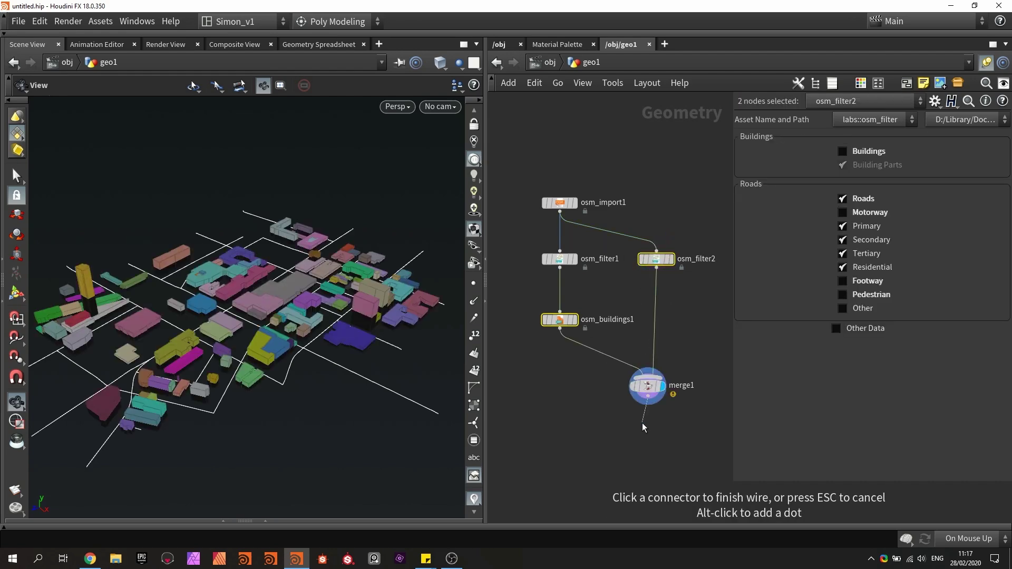
left_click_drag(316, 342, 295, 327)
left_click(552, 401)
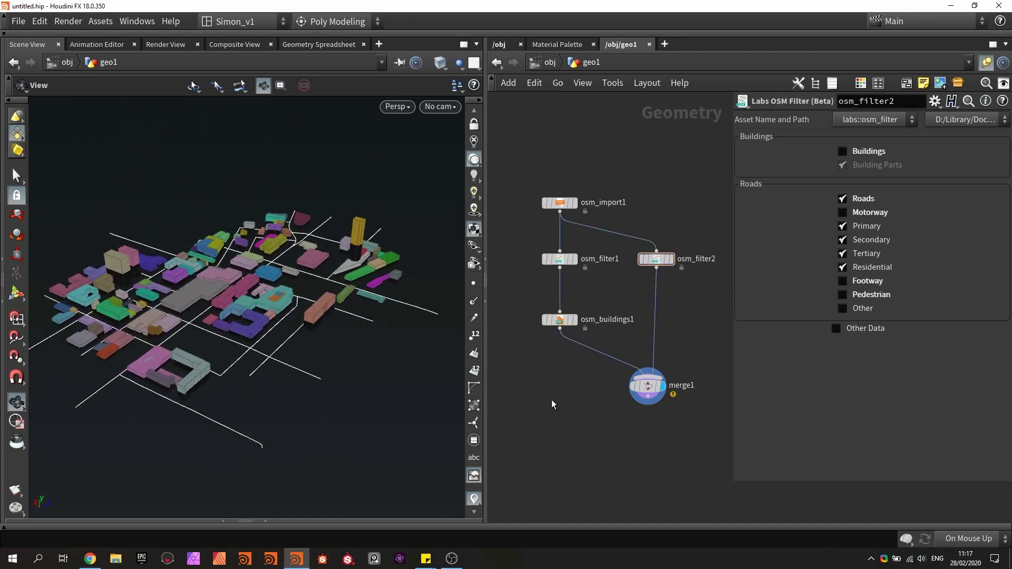